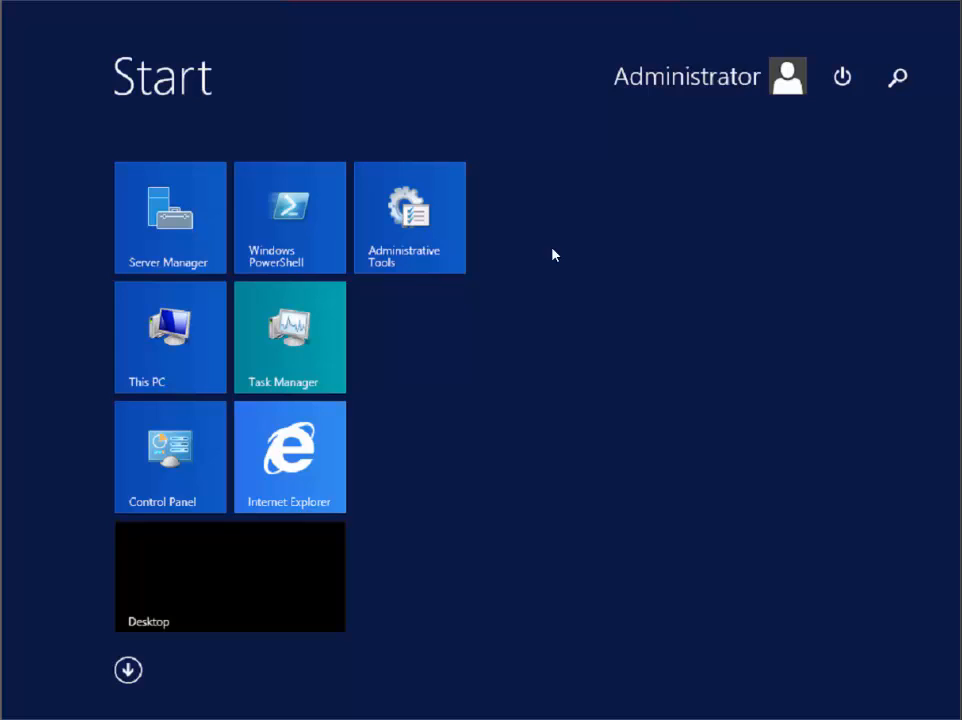
Go to the desktop and open the Redstor Backup Pro ESE client
{"action": "left_click", "coordinate": [279, 580]}
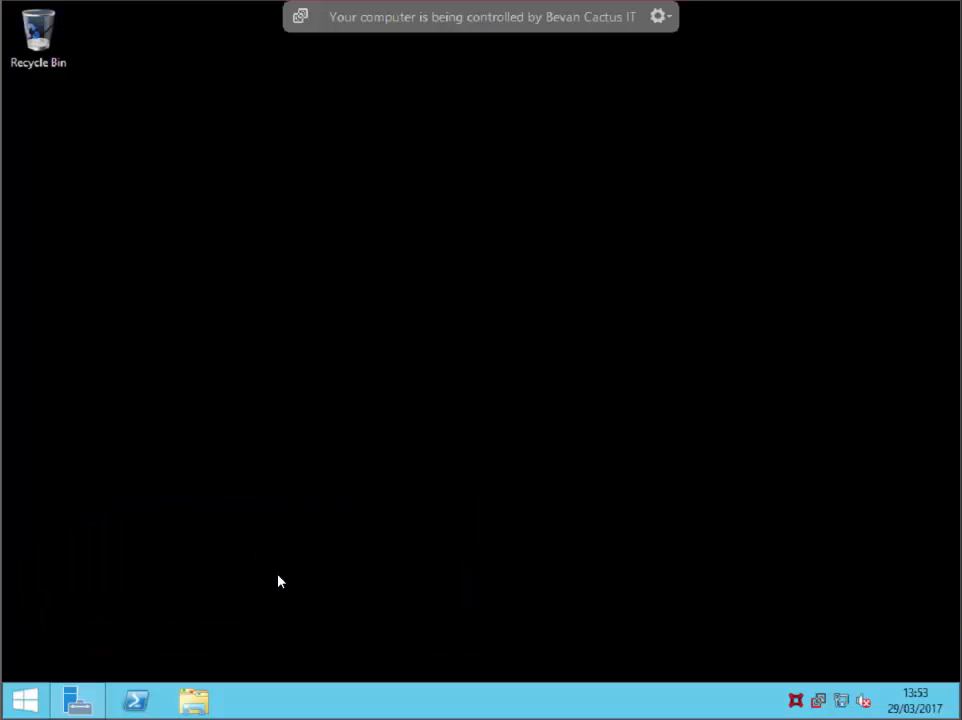
{"action": "right_click", "coordinate": [796, 697]}
{"action": "left_click", "coordinate": [841, 582]}
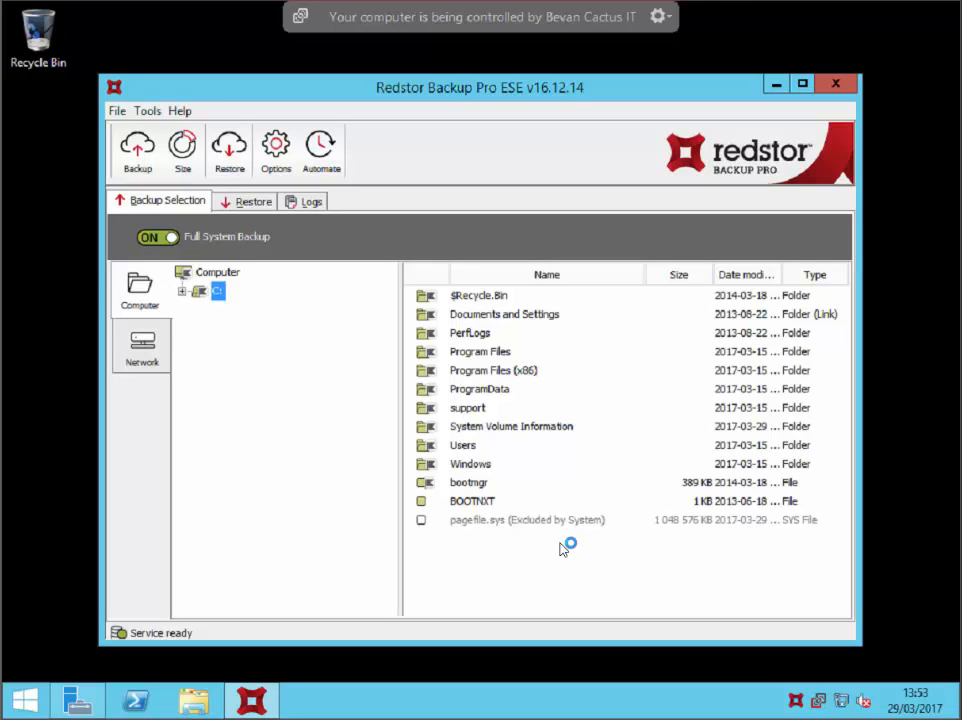
Toggle Full System Backup off and back on, and exclude the support folder on C: from the backup
{"action": "left_click", "coordinate": [158, 241]}
{"action": "left_click", "coordinate": [160, 240]}
{"action": "right_click", "coordinate": [427, 407]}
{"action": "left_click", "coordinate": [466, 441]}
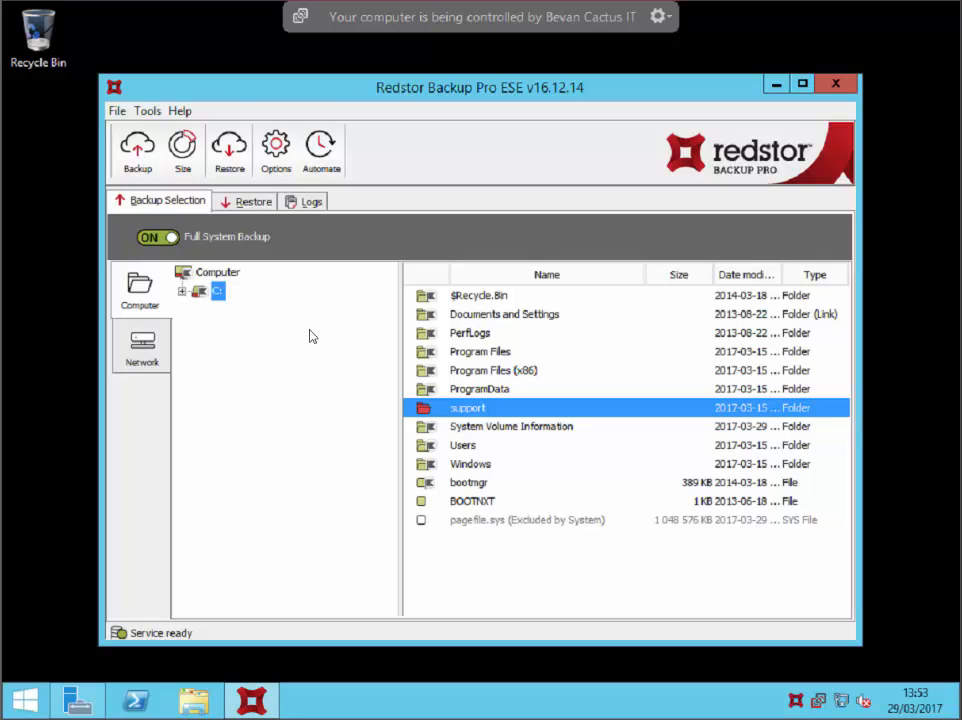
Run the backup to completion, close its summary and check the backup logs
{"action": "left_click", "coordinate": [138, 150]}
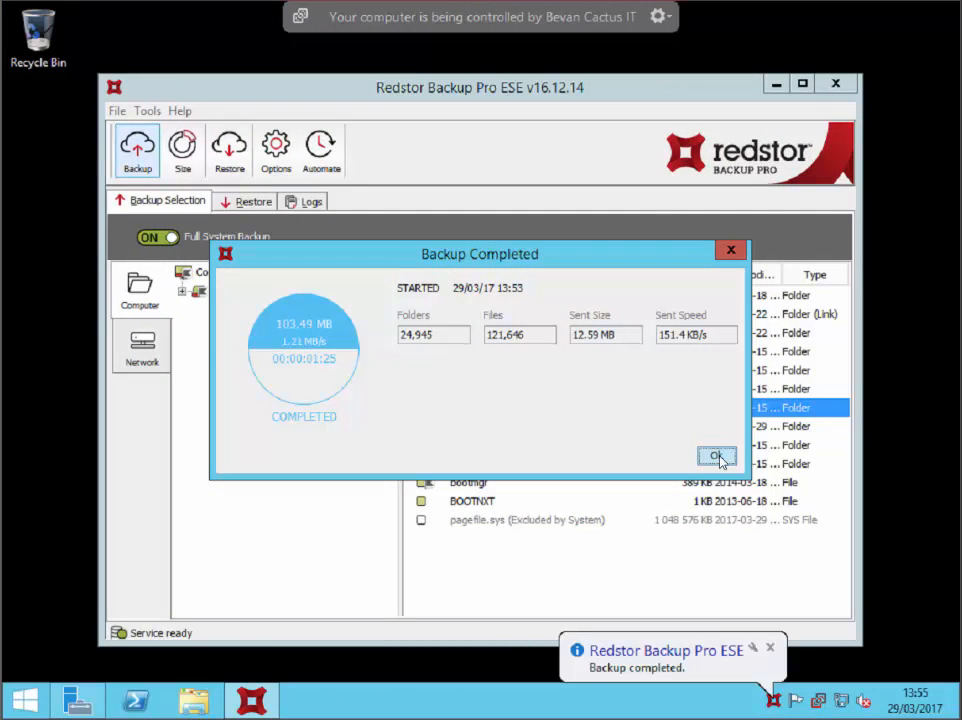
{"action": "left_click", "coordinate": [716, 456]}
{"action": "left_click", "coordinate": [312, 204]}
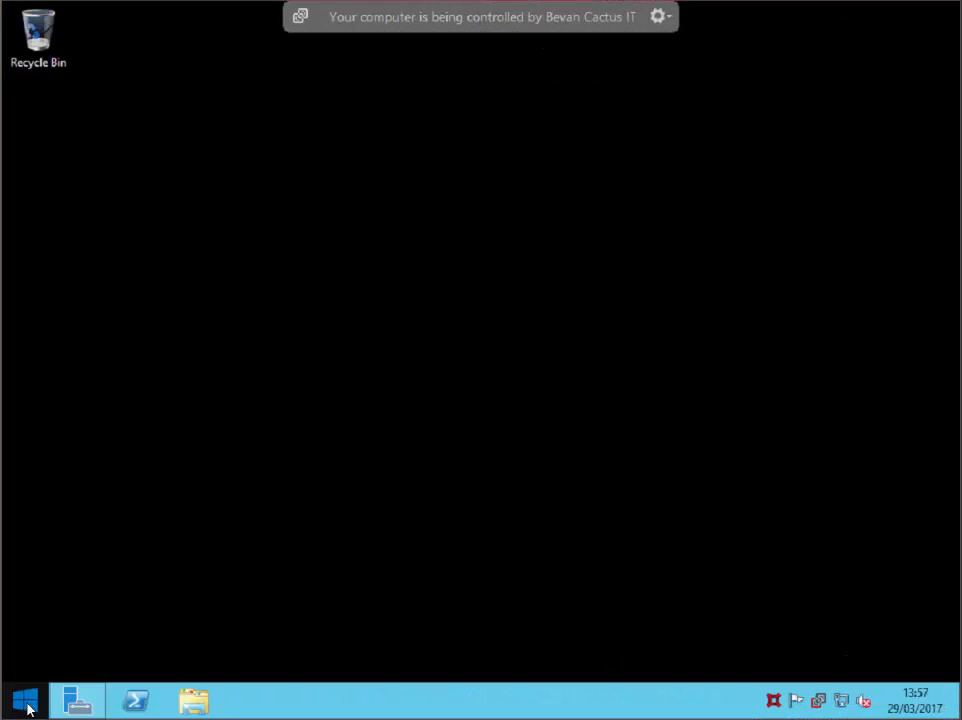
Shut down the backed-up server
{"action": "left_click", "coordinate": [26, 699]}
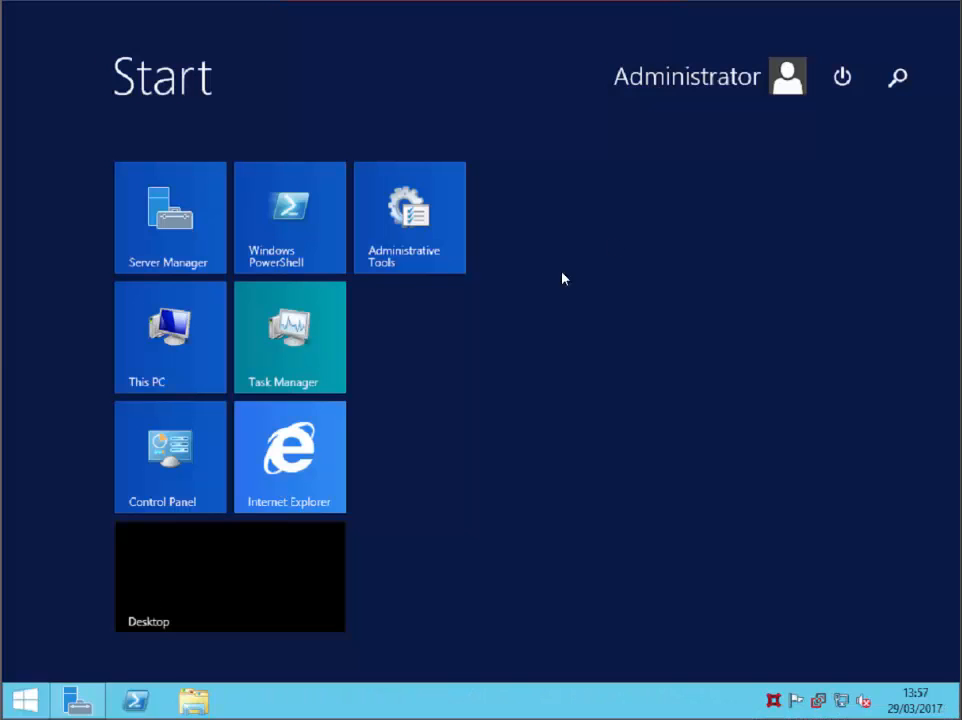
{"action": "left_click", "coordinate": [842, 77]}
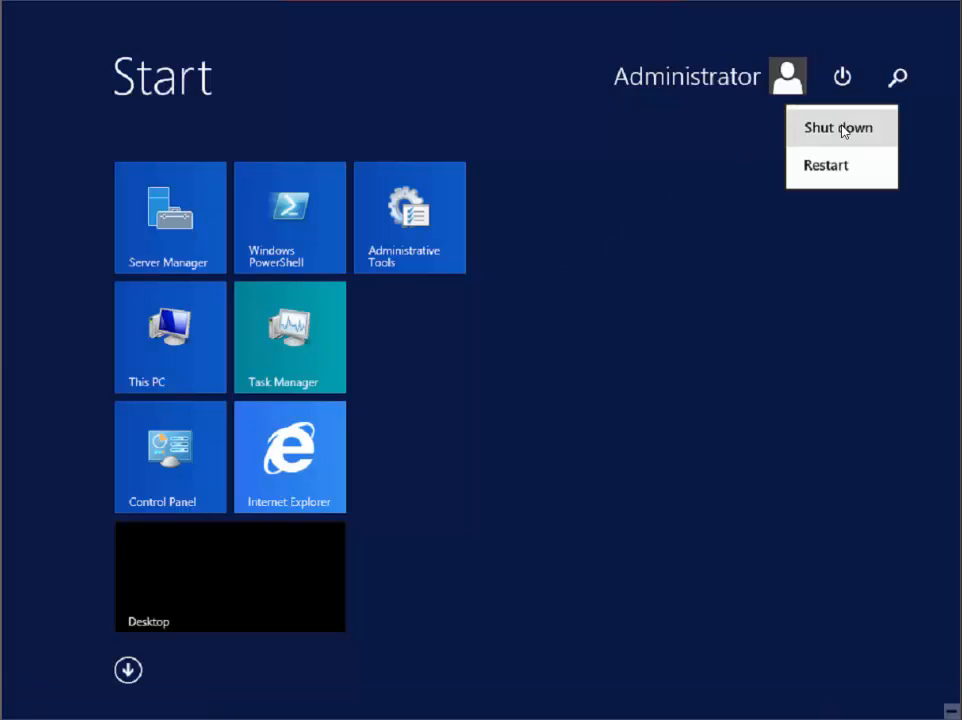
{"action": "left_click", "coordinate": [842, 128]}
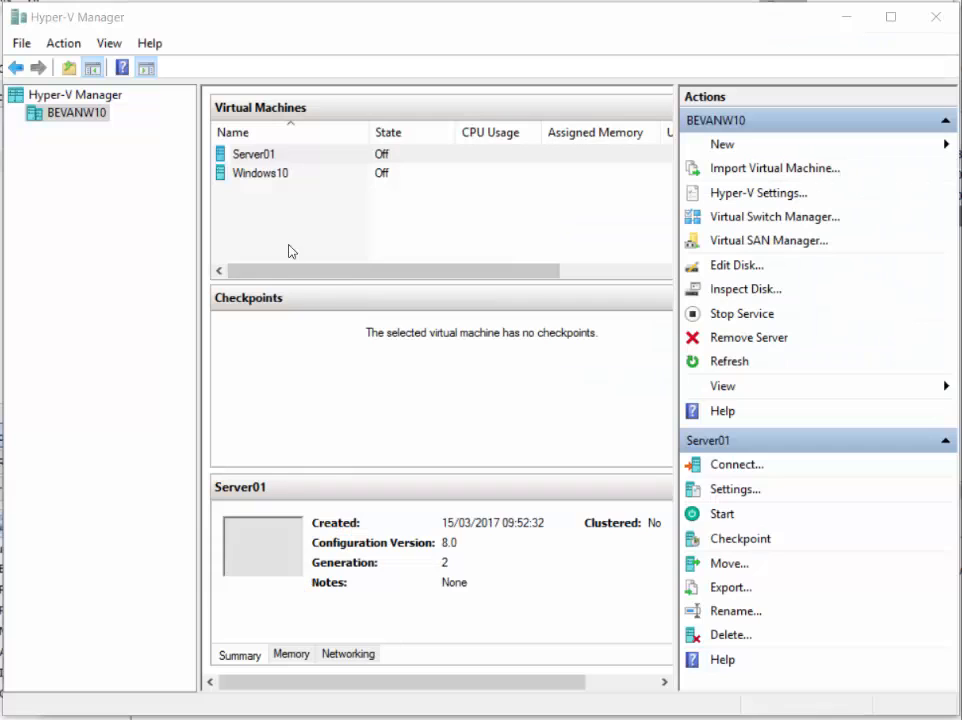
Switch to Hyper-V Manager and rename the virtual machine Server01 to Server01.old
{"action": "left_click", "coordinate": [306, 155]}
{"action": "key", "text": "F2"}
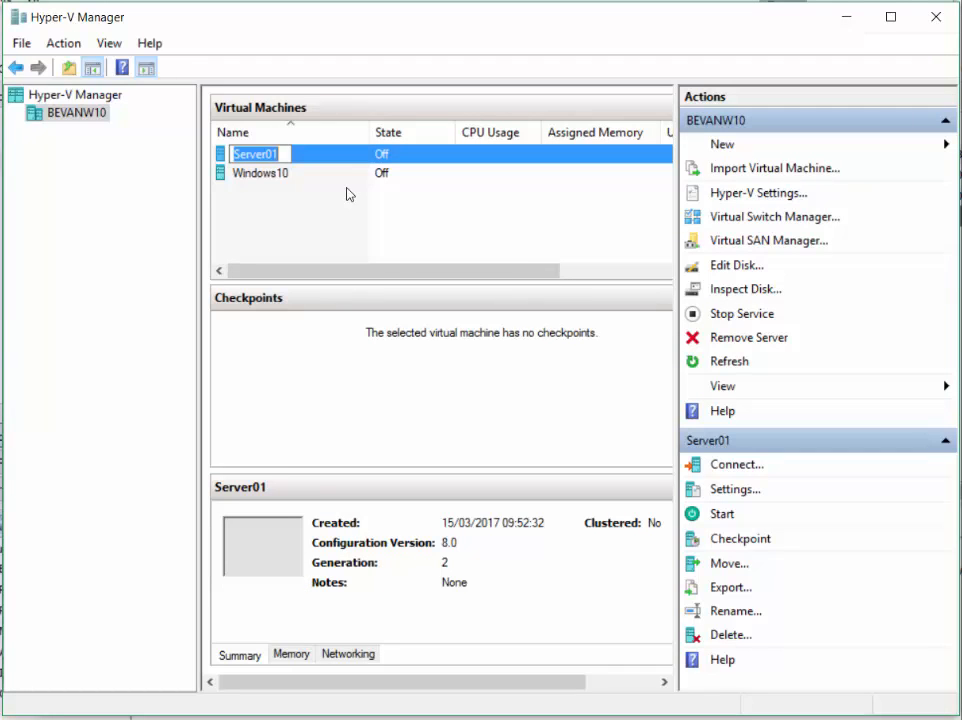
{"action": "key", "text": "End"}
{"action": "type", "text": ".old"}
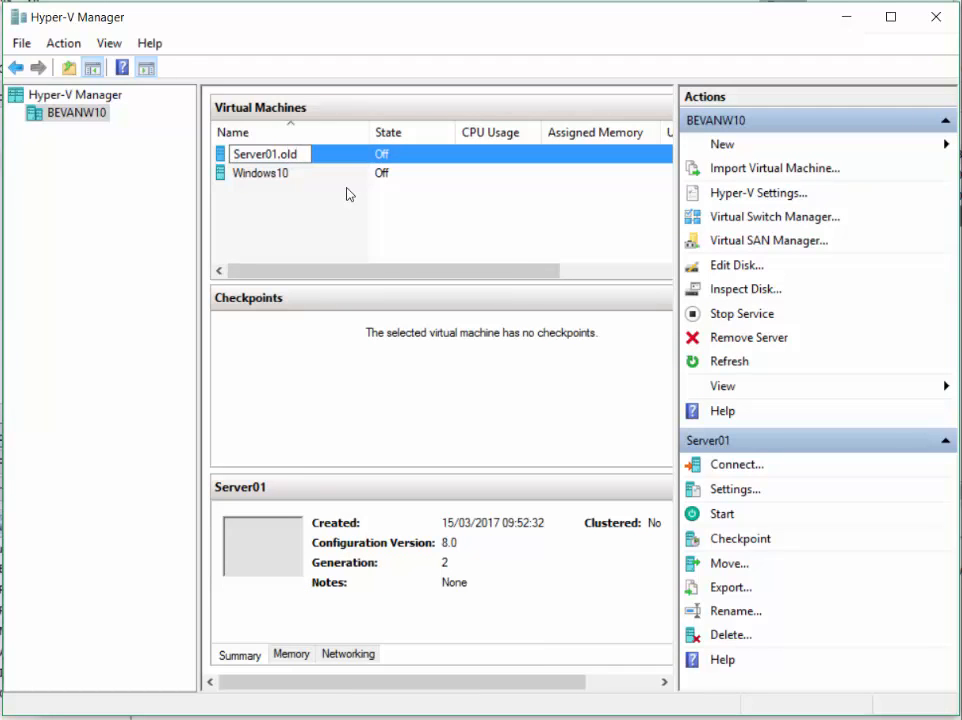
{"action": "left_click", "coordinate": [268, 189]}
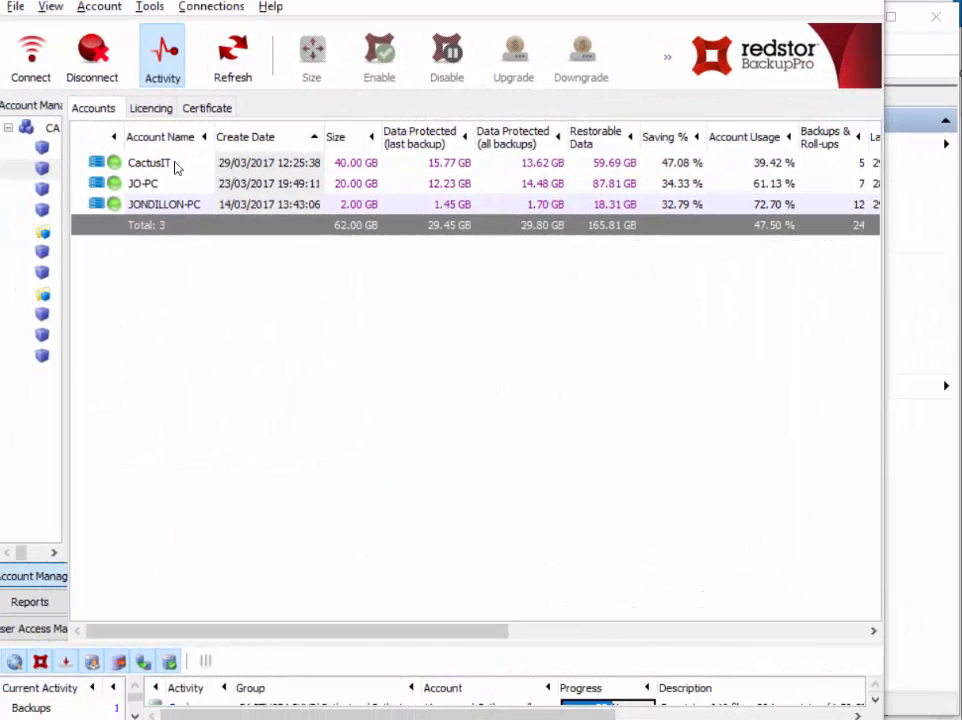
Switch to the Redstor account console and open InstantData for the CactusIT backup account
{"action": "right_click", "coordinate": [174, 163]}
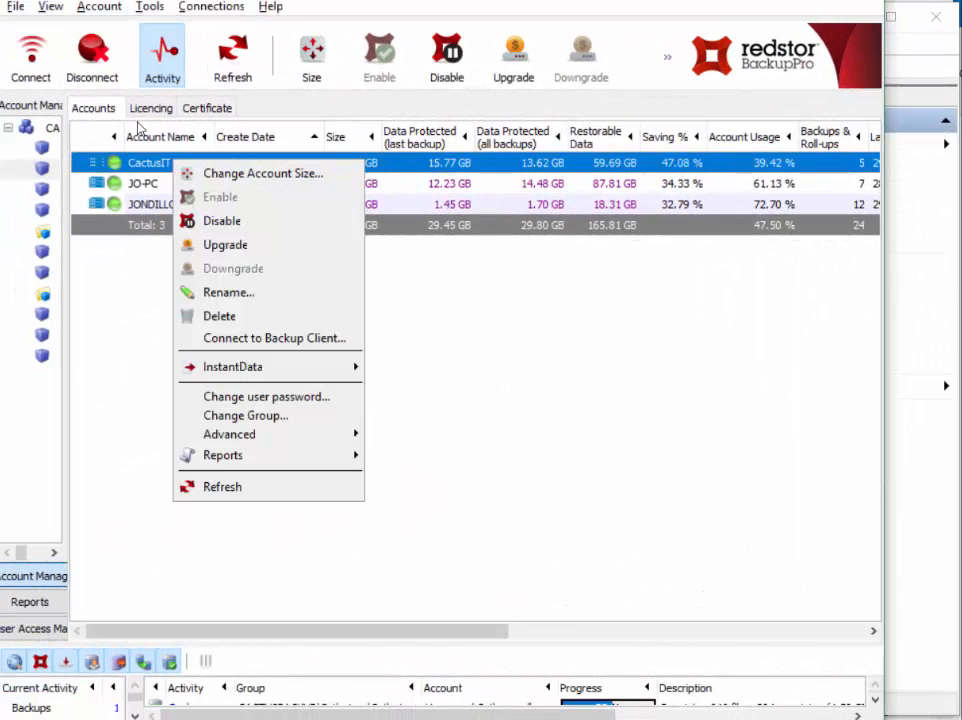
{"action": "mouse_move", "coordinate": [241, 372]}
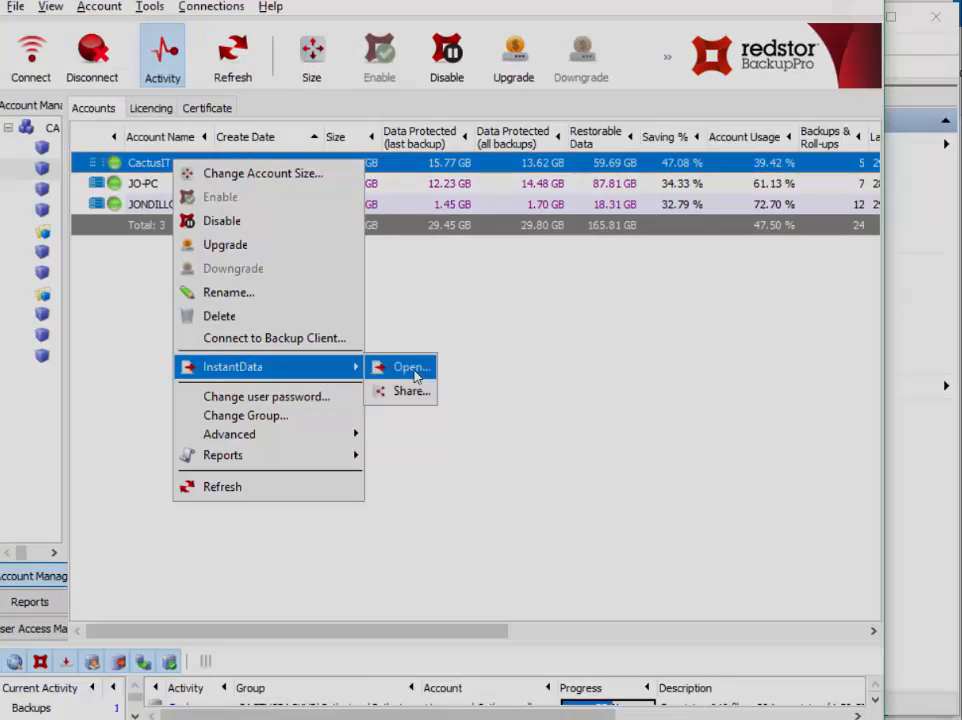
{"action": "left_click", "coordinate": [414, 369]}
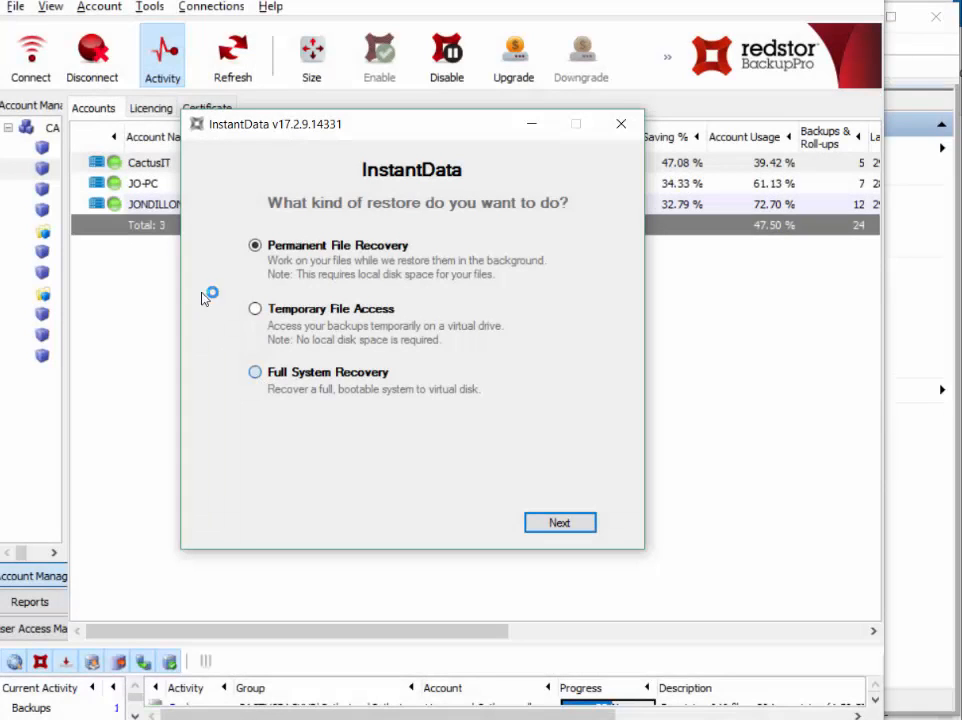
Choose Full System Recovery as the restore type and supply the backup account's encryption key
{"action": "left_click", "coordinate": [256, 372]}
{"action": "left_click", "coordinate": [560, 523]}
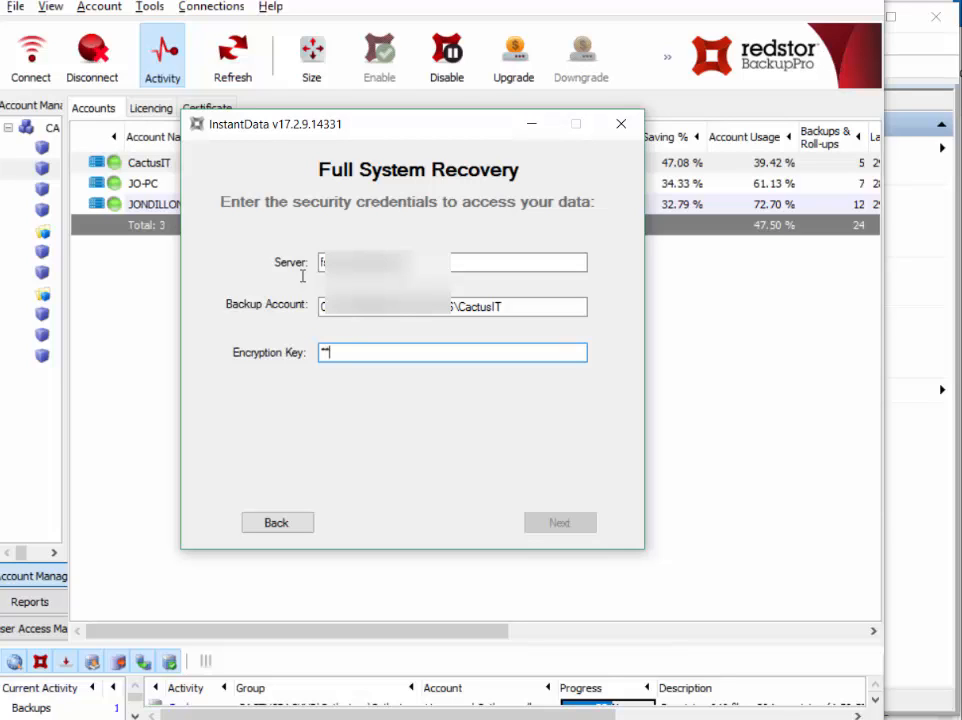
{"action": "type", "text": "***"}
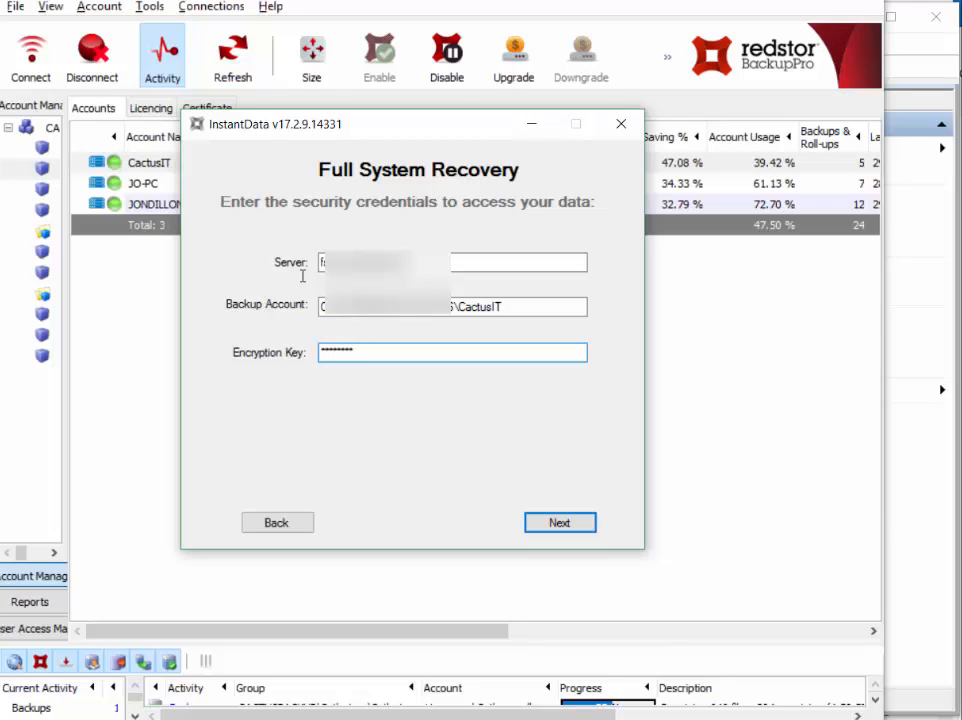
{"action": "left_click", "coordinate": [545, 522]}
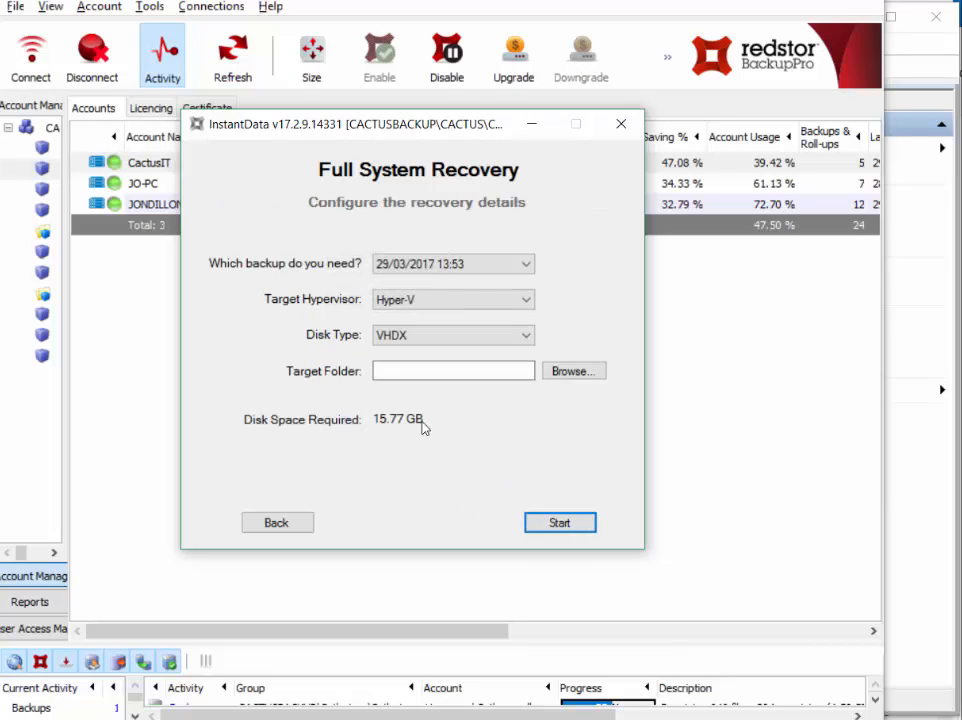
Check the disk types available for the Hyper-V recovery
{"action": "left_click", "coordinate": [436, 336]}
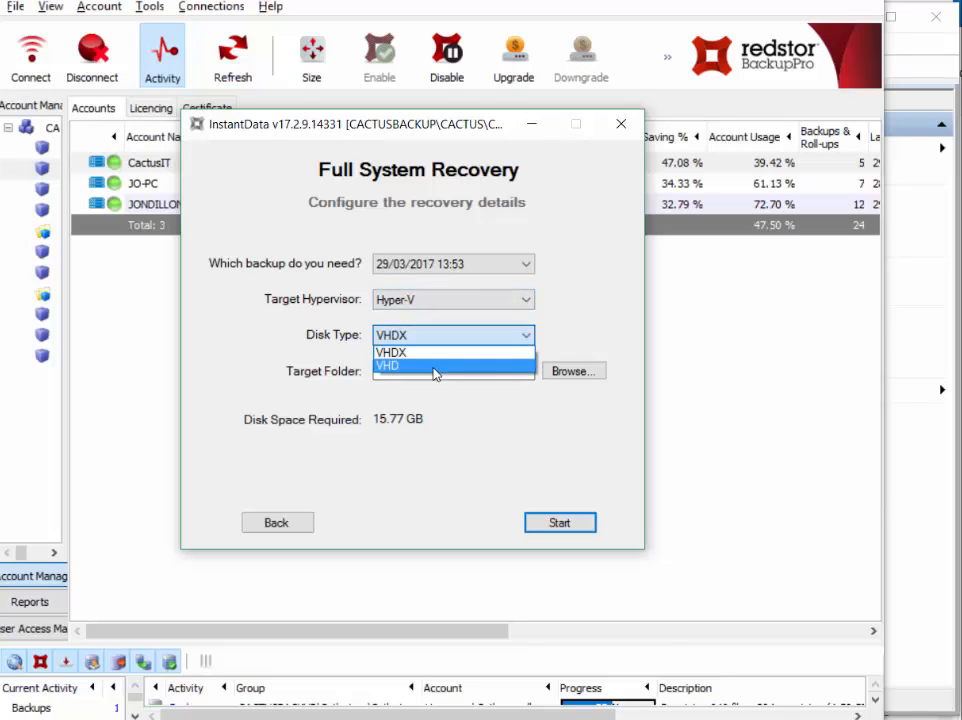
{"action": "left_click", "coordinate": [346, 287]}
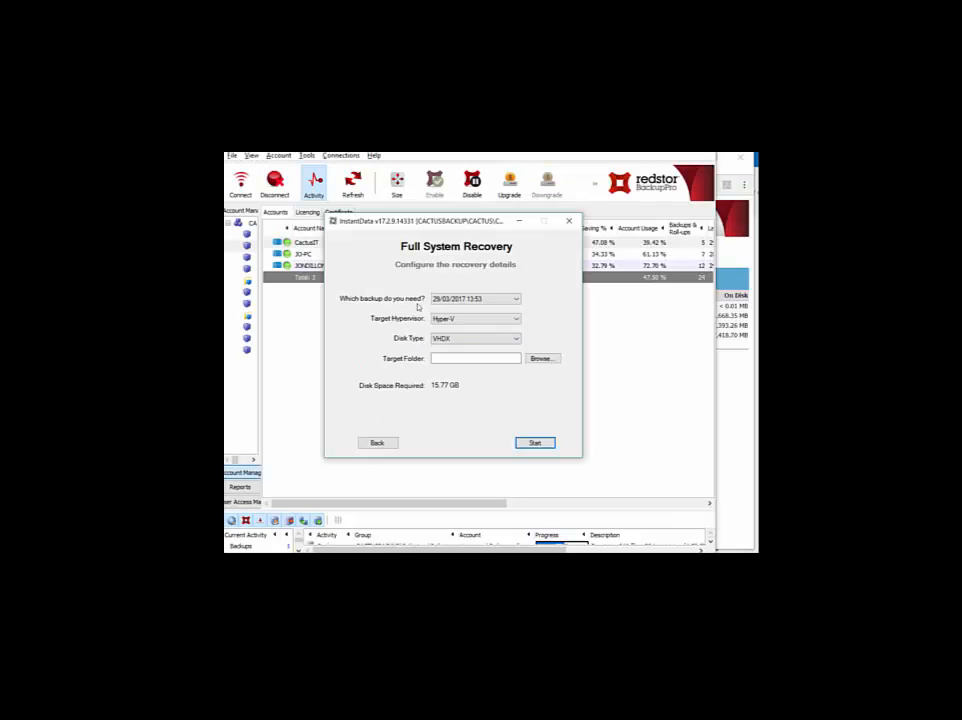
{"action": "left_click", "coordinate": [436, 369]}
Create a Server01 folder inside C:\HyperV, set it as the recovery's target folder and start the recovery
{"action": "left_click", "coordinate": [539, 358]}
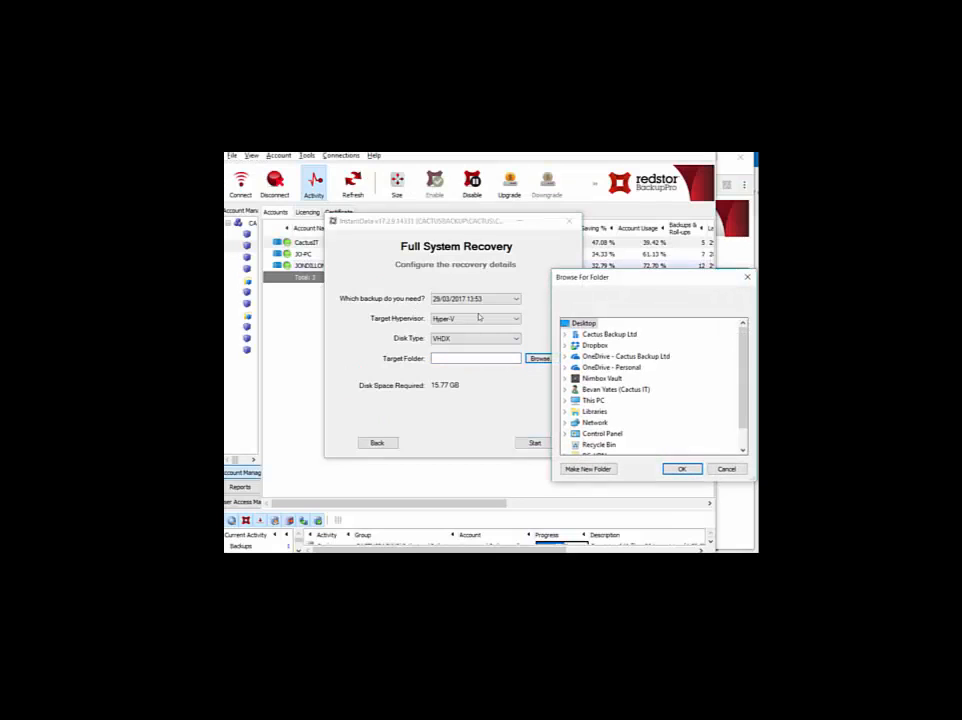
{"action": "scroll", "coordinate": [629, 415], "scroll_direction": "down", "scroll_amount": 1}
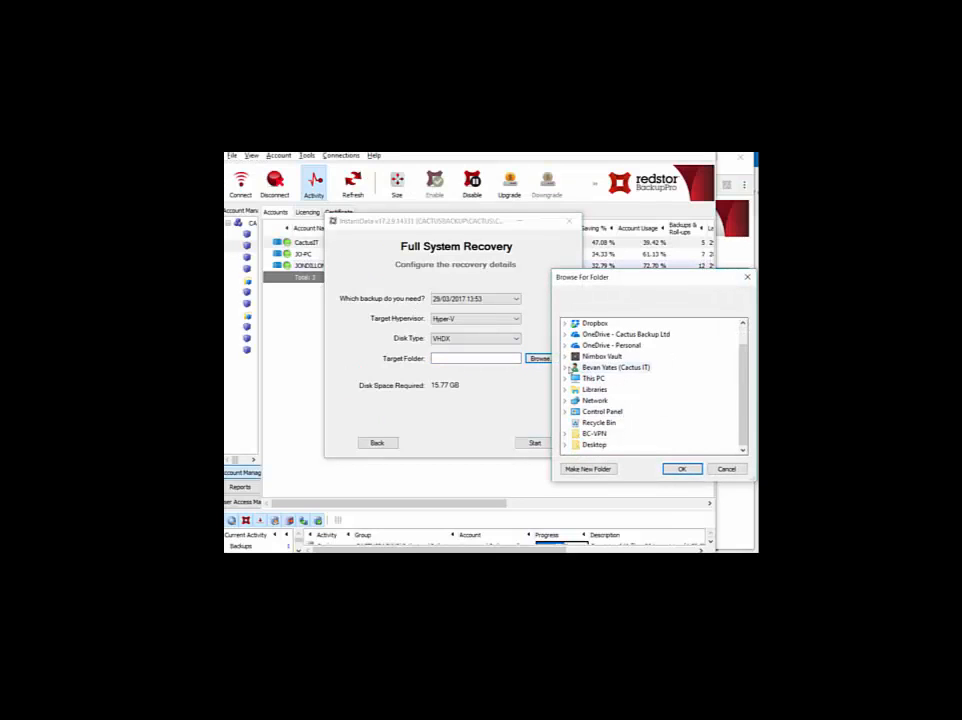
{"action": "left_click", "coordinate": [566, 325]}
{"action": "left_click", "coordinate": [564, 378]}
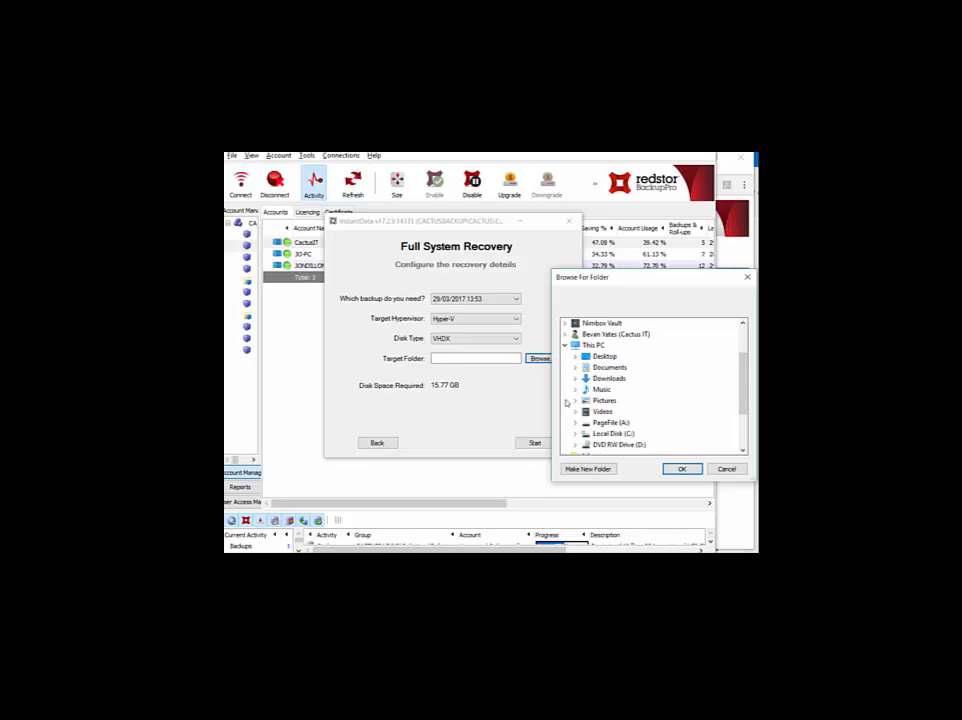
{"action": "left_click", "coordinate": [577, 434]}
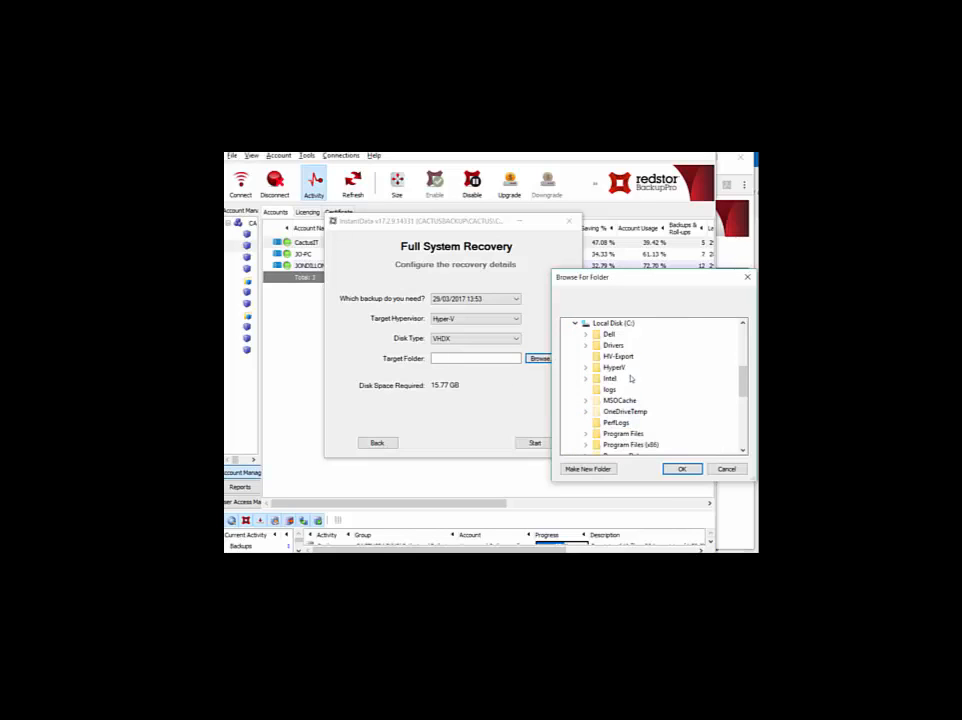
{"action": "left_click", "coordinate": [614, 367]}
{"action": "left_click", "coordinate": [586, 368]}
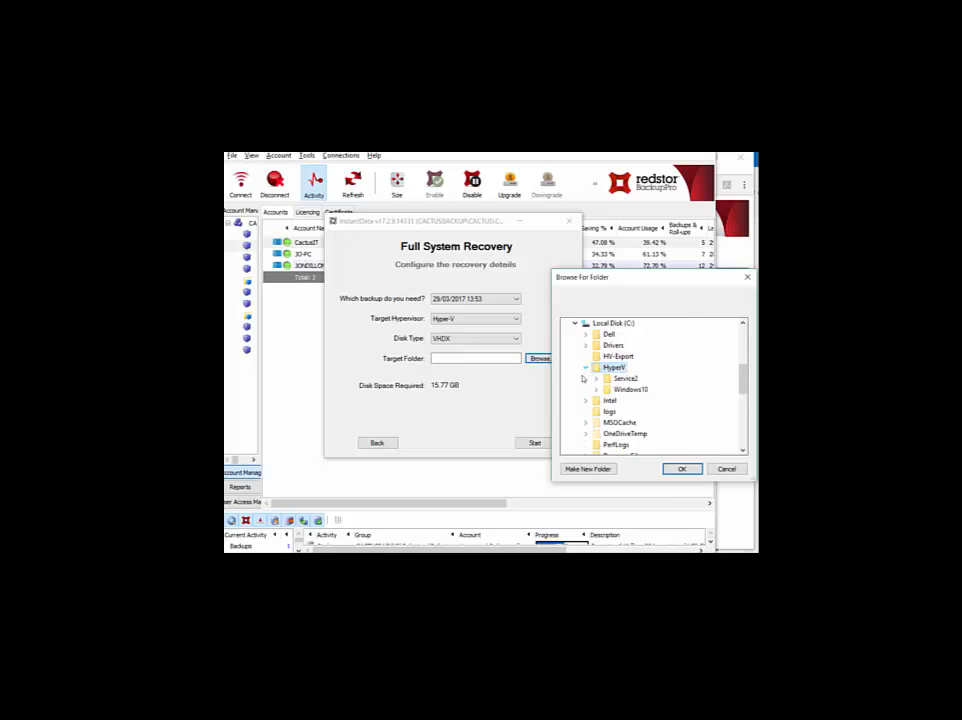
{"action": "left_click", "coordinate": [588, 468]}
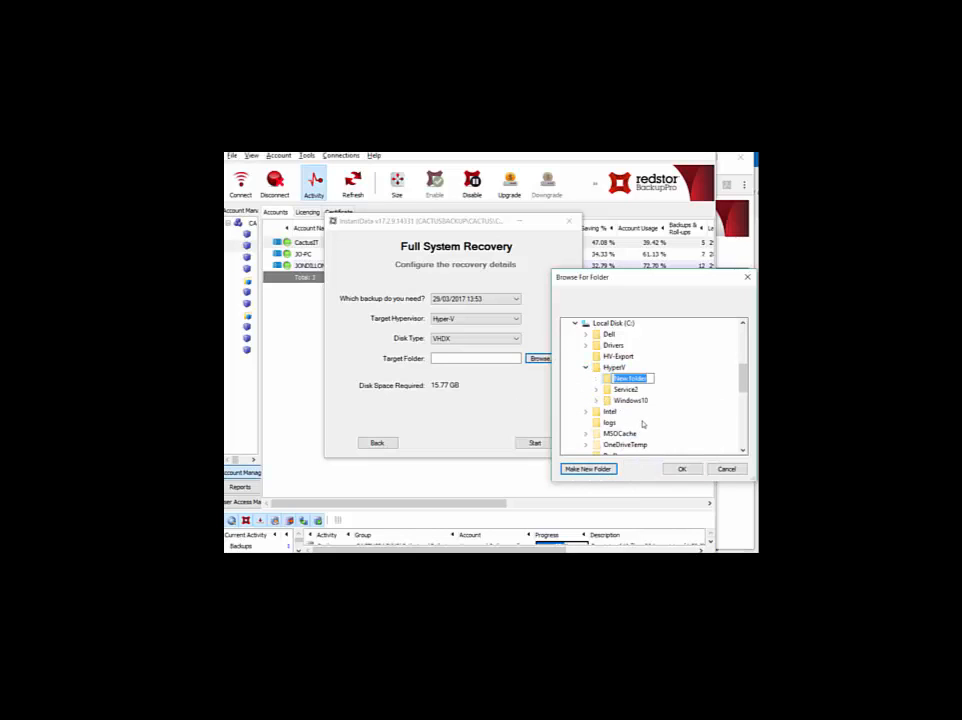
{"action": "type", "text": "Server01"}
{"action": "key", "text": "Return"}
{"action": "left_click", "coordinate": [681, 469]}
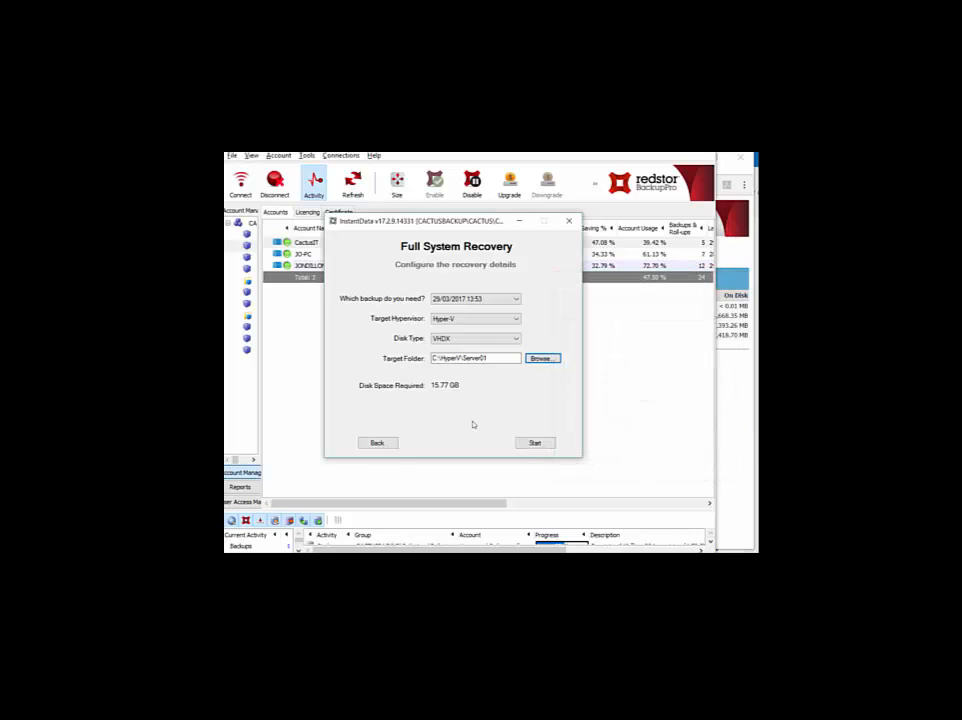
{"action": "left_click", "coordinate": [543, 441]}
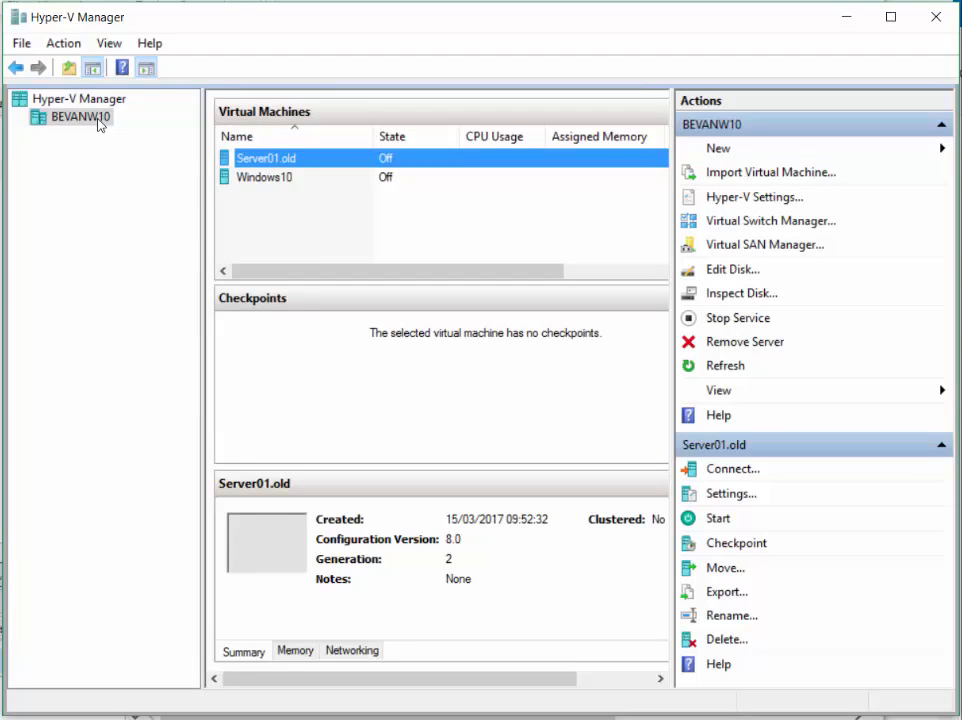
Switch to Hyper-V Manager, start a new virtual machine on BEVANW10 and name it Server01-Restore
{"action": "right_click", "coordinate": [99, 124]}
{"action": "mouse_move", "coordinate": [290, 132]}
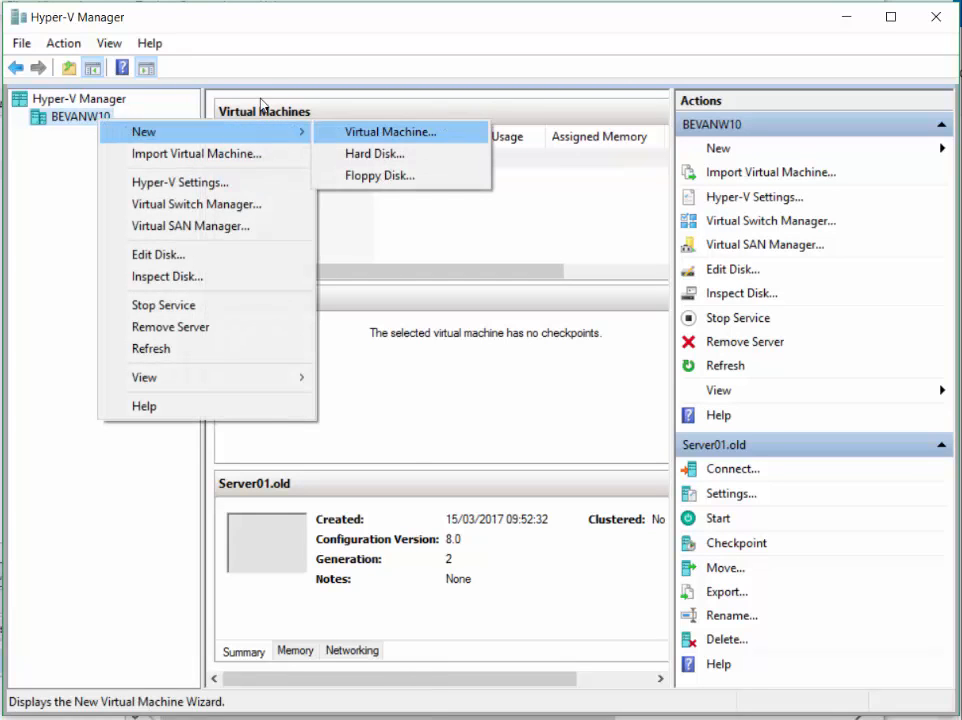
{"action": "left_click", "coordinate": [385, 131]}
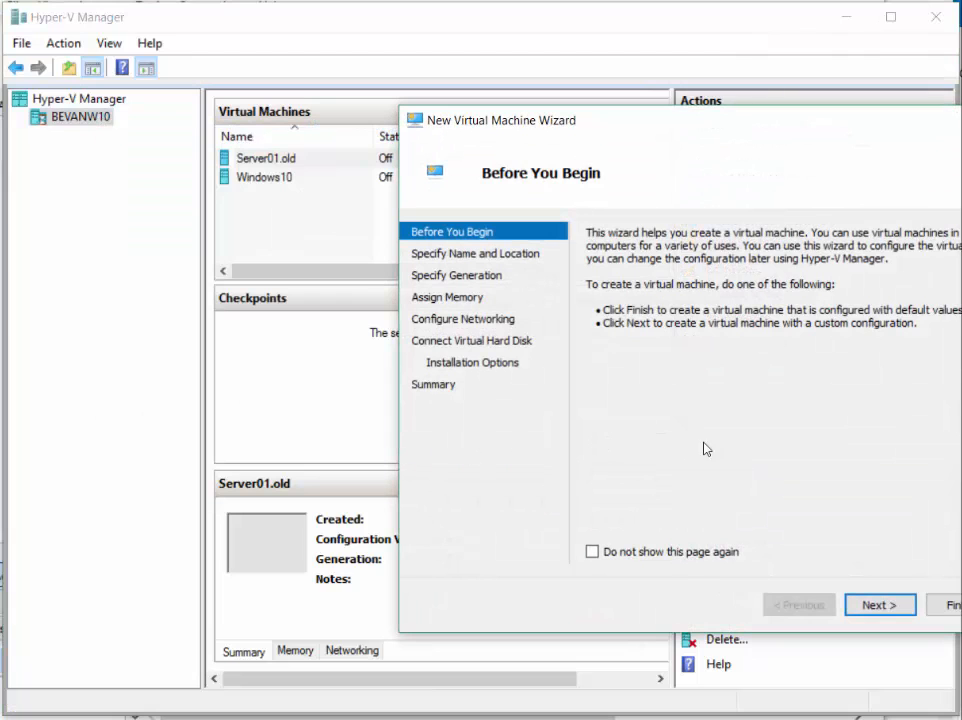
{"action": "left_click_drag", "start_coordinate": [767, 118], "coordinate": [517, 76]}
{"action": "left_click", "coordinate": [630, 563]}
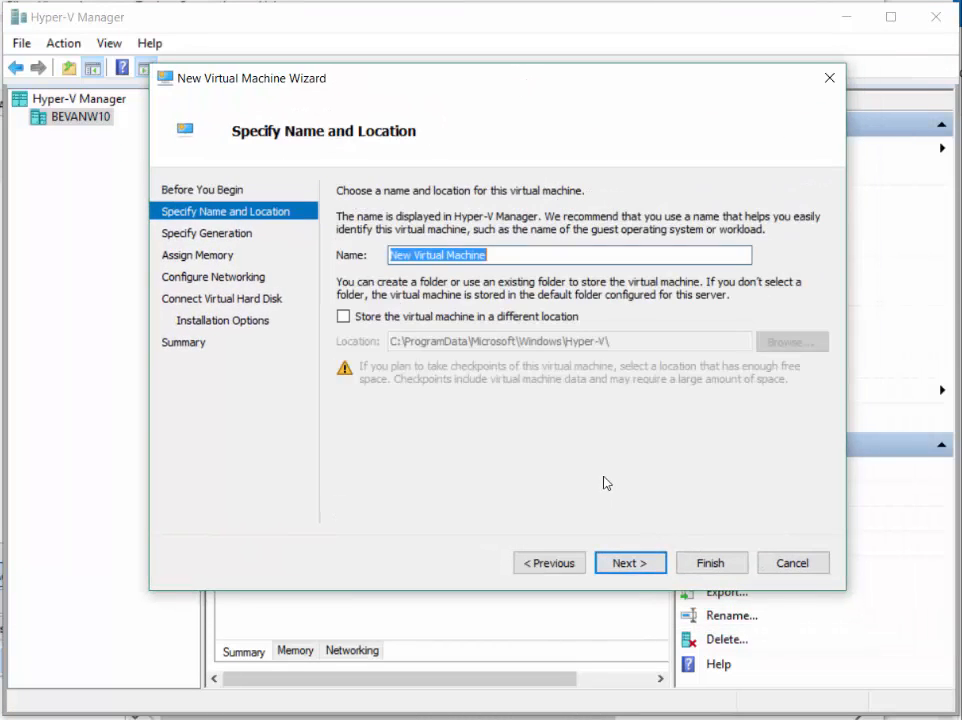
{"action": "type", "text": "Server01-Restor"}
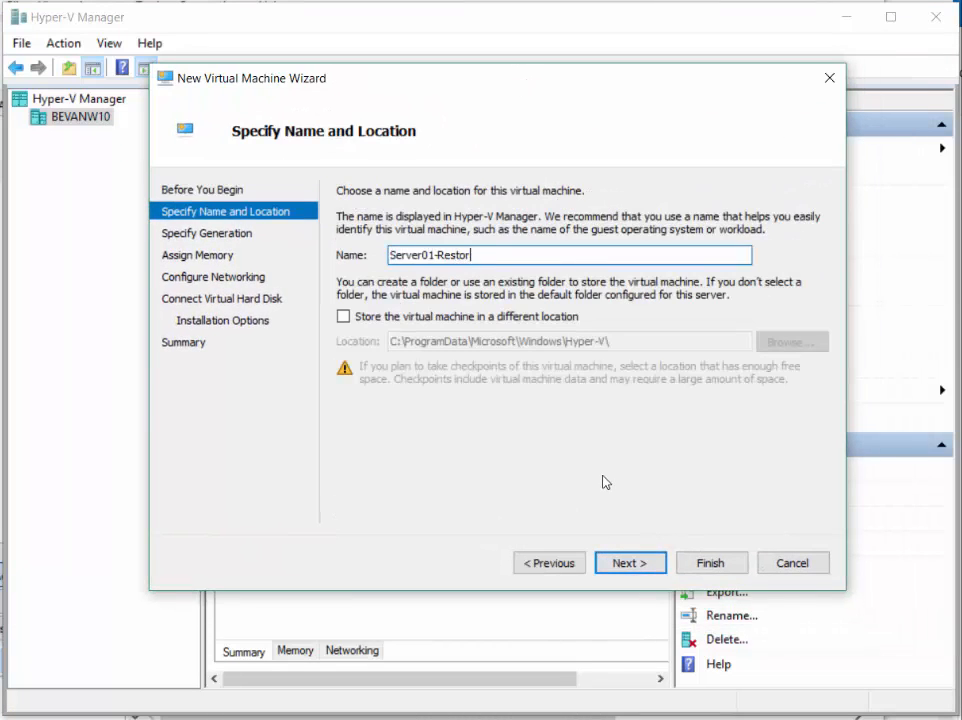
{"action": "type", "text": "e"}
Store the new virtual machine in a different location, C:\HyperV\Server01
{"action": "left_click", "coordinate": [343, 316]}
{"action": "left_click", "coordinate": [790, 341]}
{"action": "left_click", "coordinate": [272, 461]}
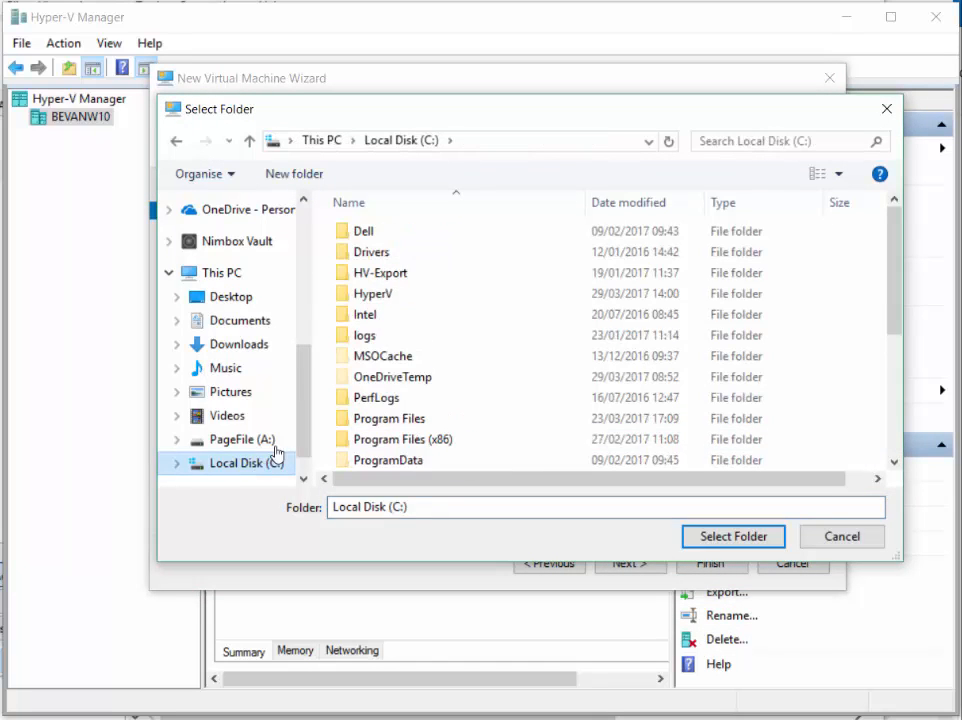
{"action": "double_click", "coordinate": [373, 293]}
{"action": "double_click", "coordinate": [395, 238]}
{"action": "left_click", "coordinate": [733, 536]}
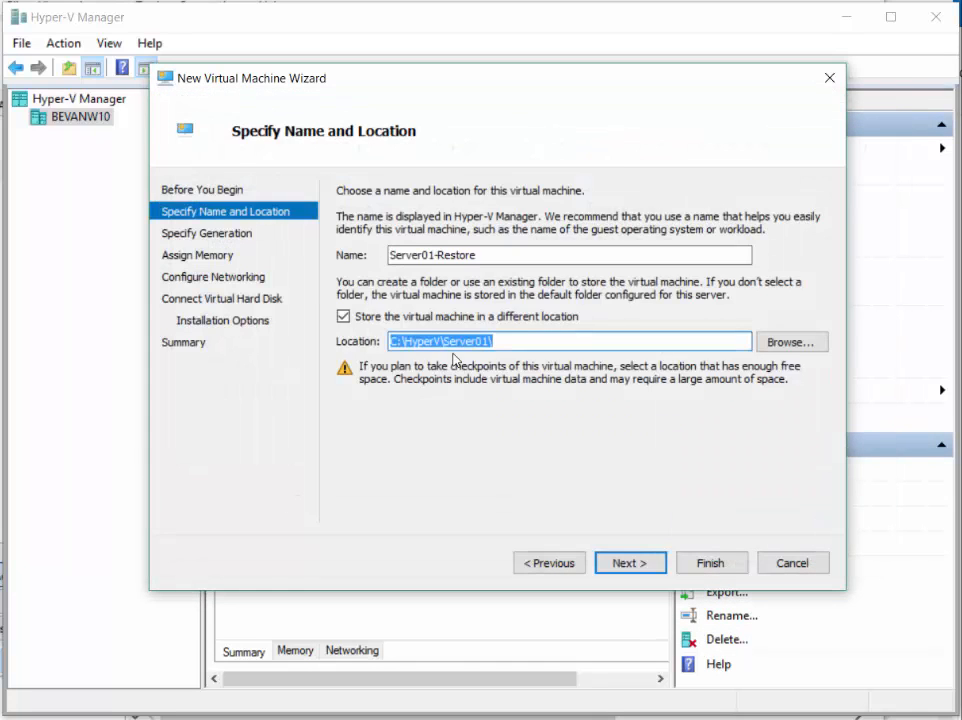
{"action": "left_click", "coordinate": [630, 563]}
Make the virtual machine Generation 2 and assign it 2048 MB of startup memory
{"action": "left_click", "coordinate": [347, 273]}
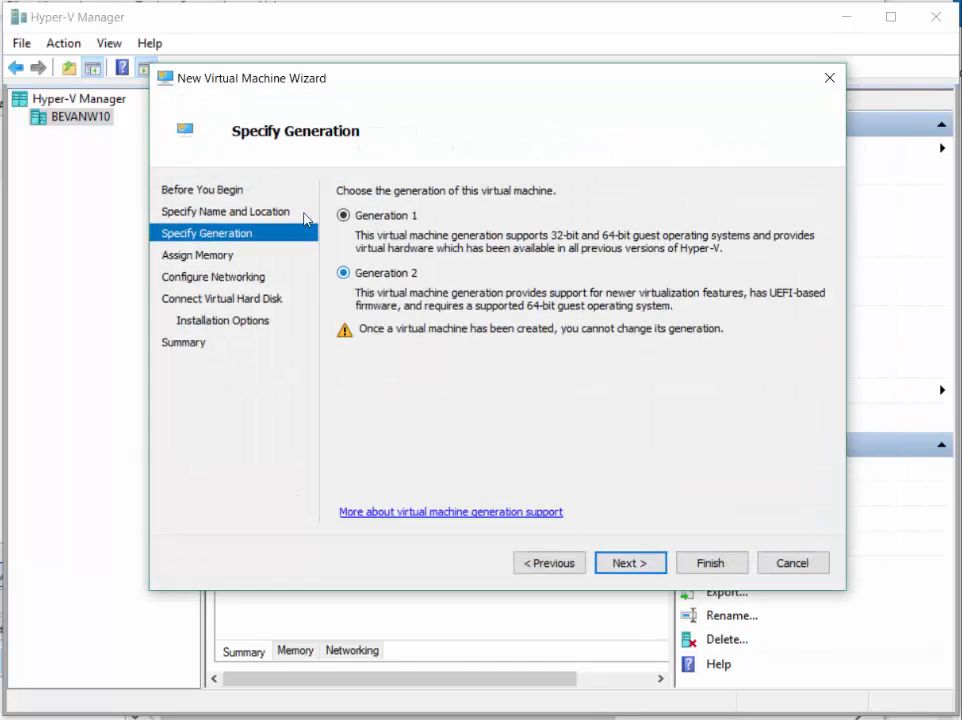
{"action": "left_click", "coordinate": [630, 563]}
{"action": "type", "text": "2048"}
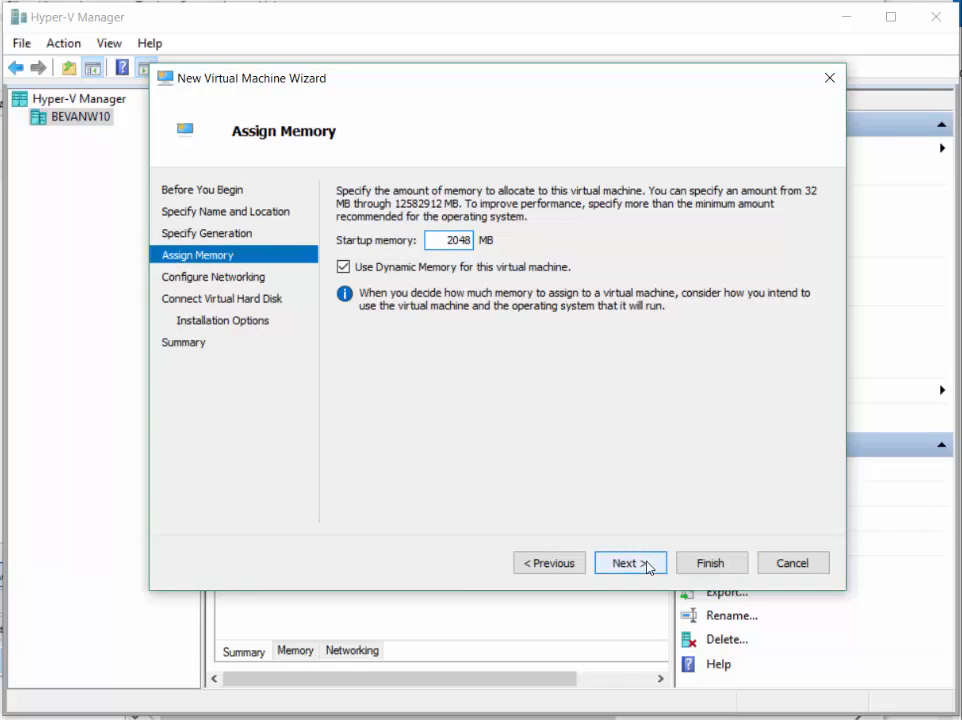
Connect the new virtual machine to the LAN network, choose to attach a virtual hard disk later, and complete its creation
{"action": "left_click", "coordinate": [646, 565]}
{"action": "left_click", "coordinate": [481, 235]}
{"action": "left_click", "coordinate": [440, 262]}
{"action": "key", "text": "Return"}
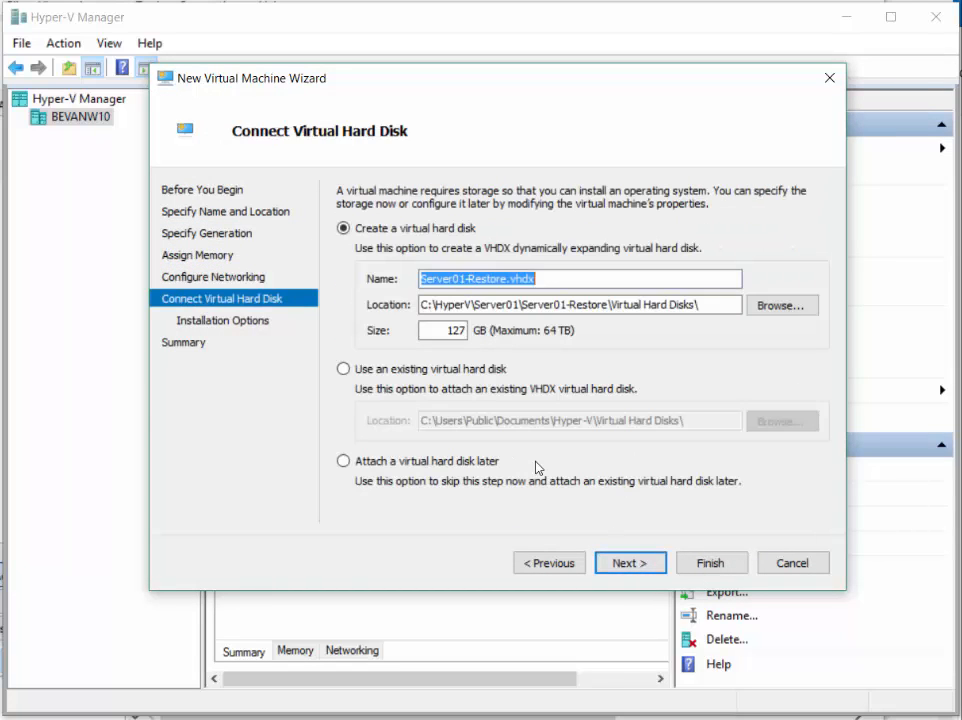
{"action": "left_click", "coordinate": [408, 463]}
{"action": "left_click", "coordinate": [631, 564]}
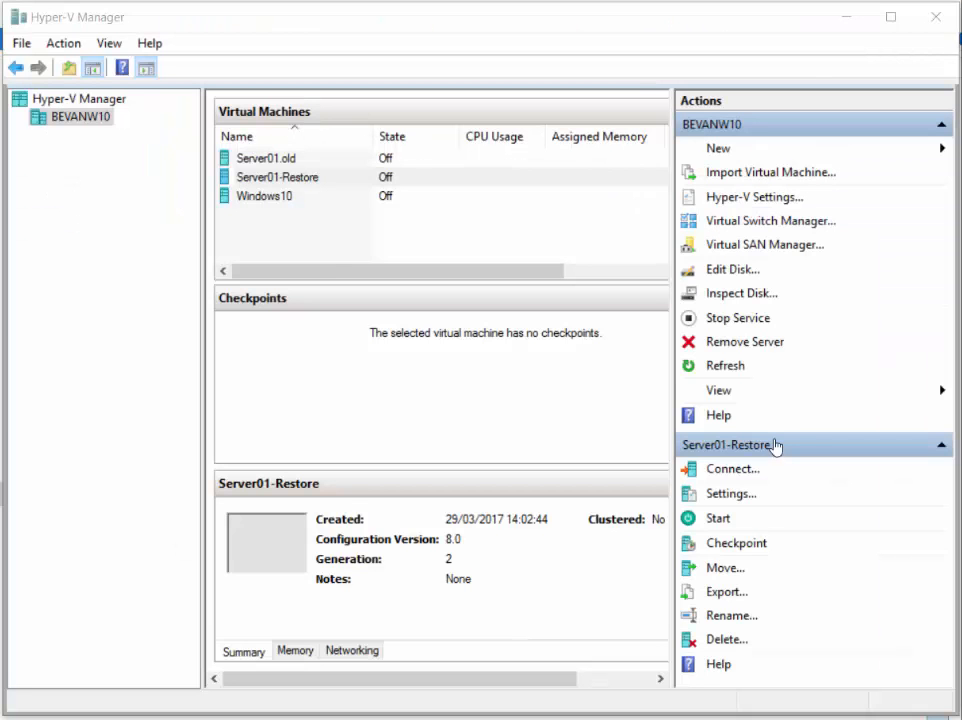
Open the settings of Server01-Restore and add a DVD drive to its SCSI controller
{"action": "right_click", "coordinate": [275, 177]}
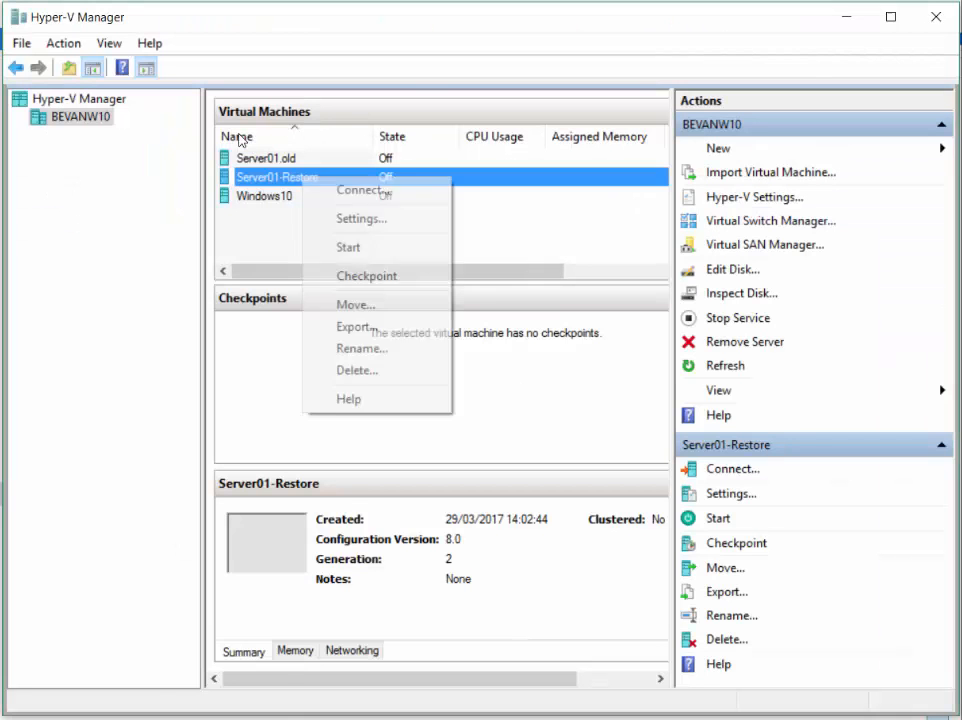
{"action": "left_click", "coordinate": [310, 217]}
{"action": "left_click_drag", "start_coordinate": [771, 52], "coordinate": [429, 43]}
{"action": "left_click", "coordinate": [198, 262]}
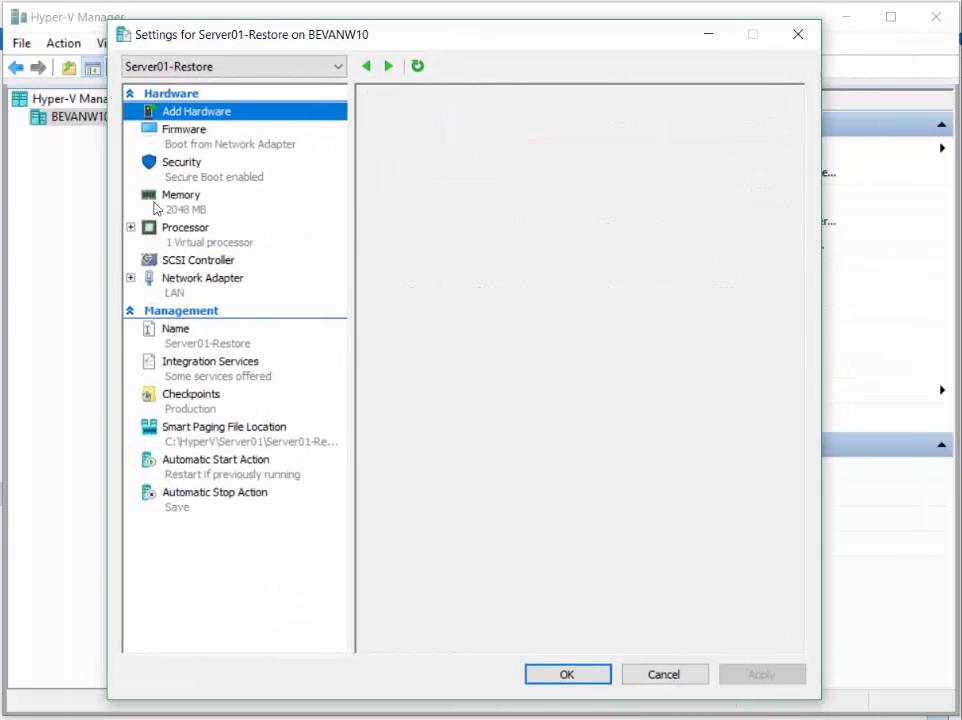
{"action": "left_click", "coordinate": [405, 195]}
{"action": "left_click", "coordinate": [743, 273]}
Add a hard drive to the SCSI controller of Server01-Restore
{"action": "left_click", "coordinate": [190, 260]}
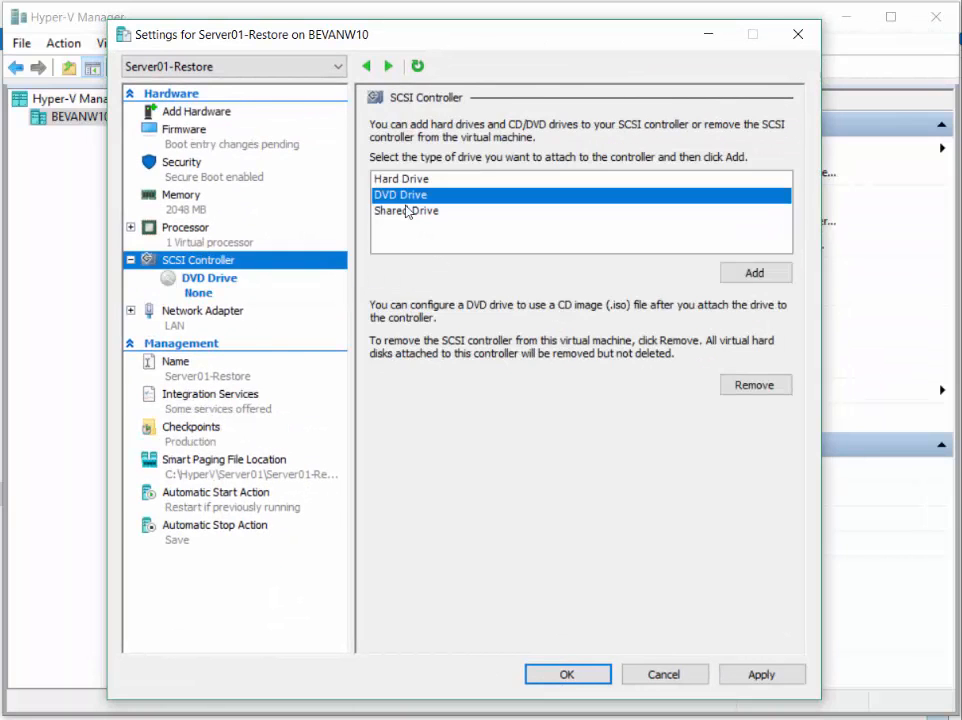
{"action": "left_click", "coordinate": [401, 179]}
{"action": "left_click", "coordinate": [751, 273]}
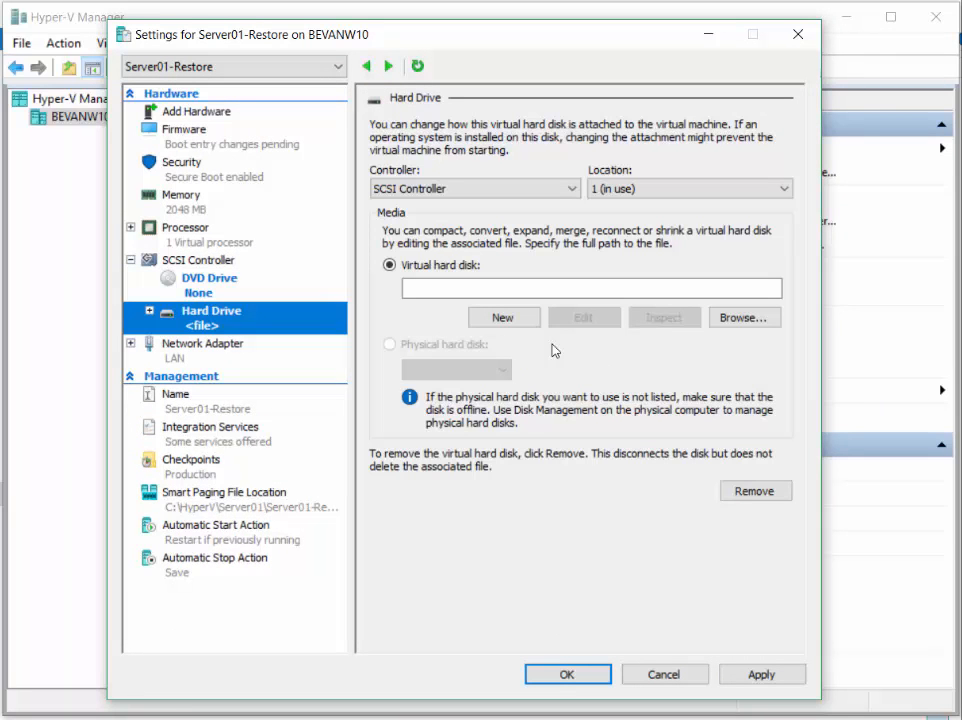
Attach the recovered disk C:\HyperV\Server01\DiskRestore0.vhdx to the new hard drive and apply the change
{"action": "left_click", "coordinate": [737, 317]}
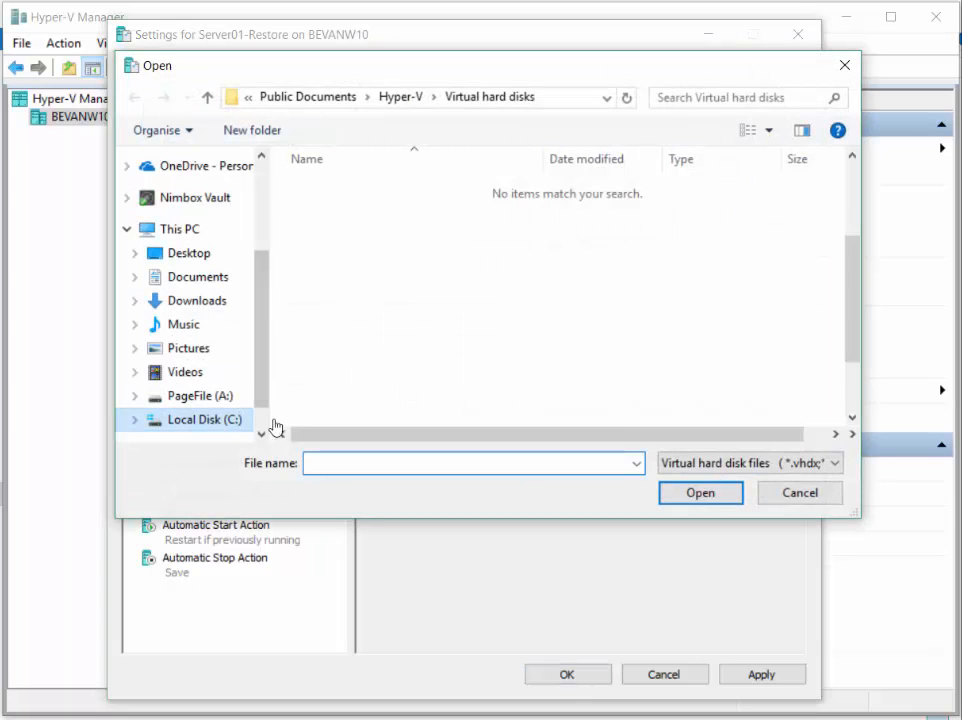
{"action": "left_click", "coordinate": [200, 419]}
{"action": "scroll", "coordinate": [355, 351], "scroll_direction": "down", "scroll_amount": 2}
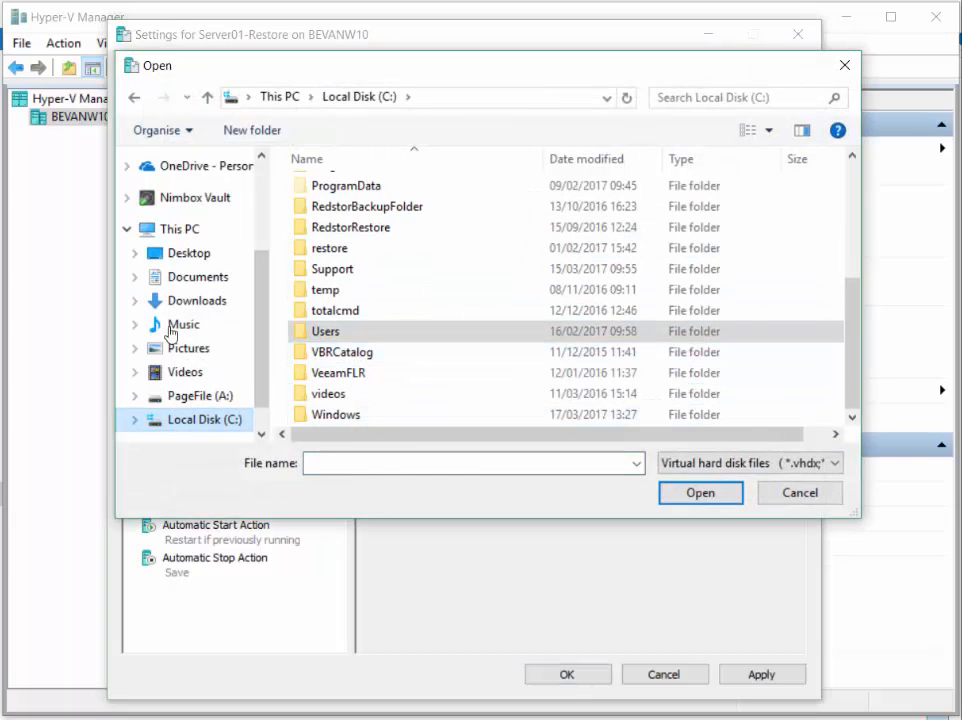
{"action": "scroll", "coordinate": [378, 369], "scroll_direction": "up", "scroll_amount": 2}
{"action": "scroll", "coordinate": [378, 369], "scroll_direction": "up", "scroll_amount": 3}
{"action": "double_click", "coordinate": [280, 198]}
{"action": "double_click", "coordinate": [335, 192]}
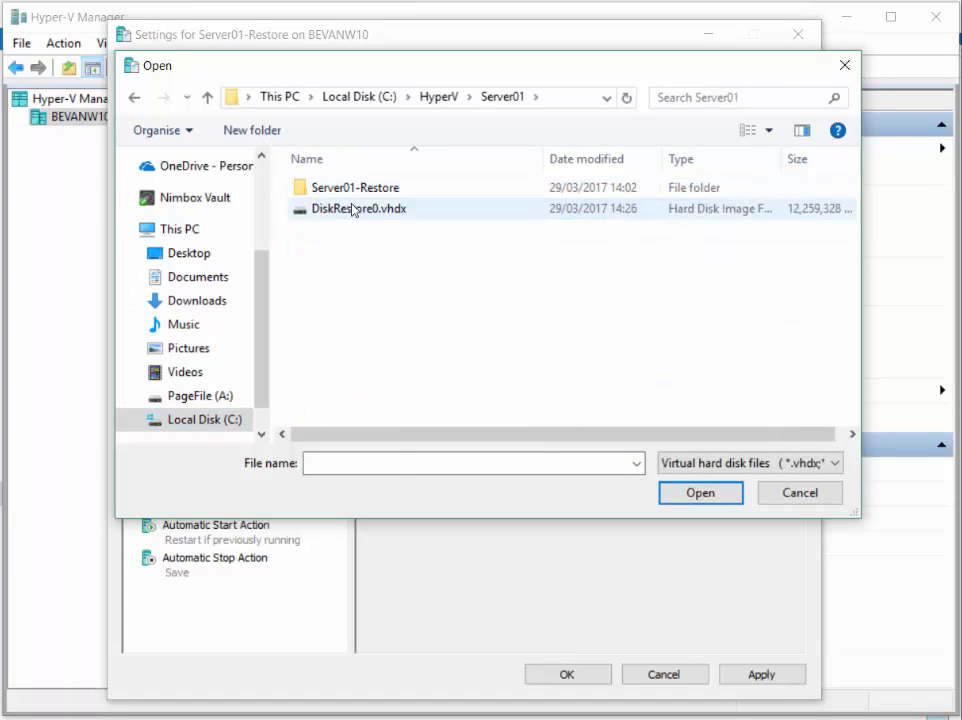
{"action": "left_click", "coordinate": [350, 208]}
{"action": "key", "text": "Return"}
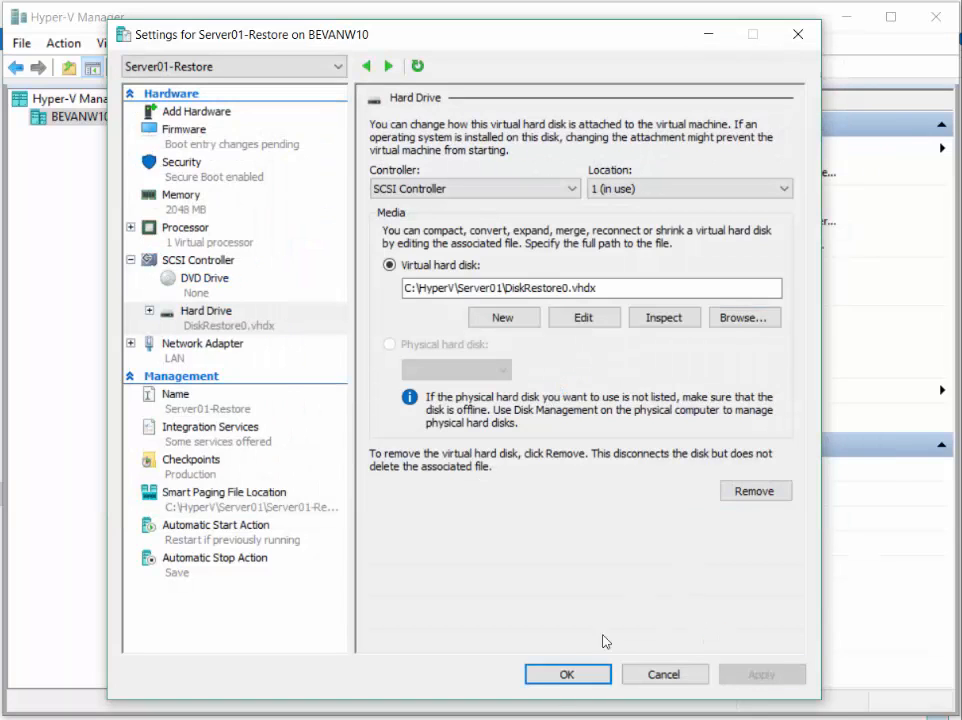
Set the firmware boot order to hard drive, DVD drive, network adapter, and save the virtual machine's settings
{"action": "left_click", "coordinate": [180, 132]}
{"action": "left_click", "coordinate": [450, 223]}
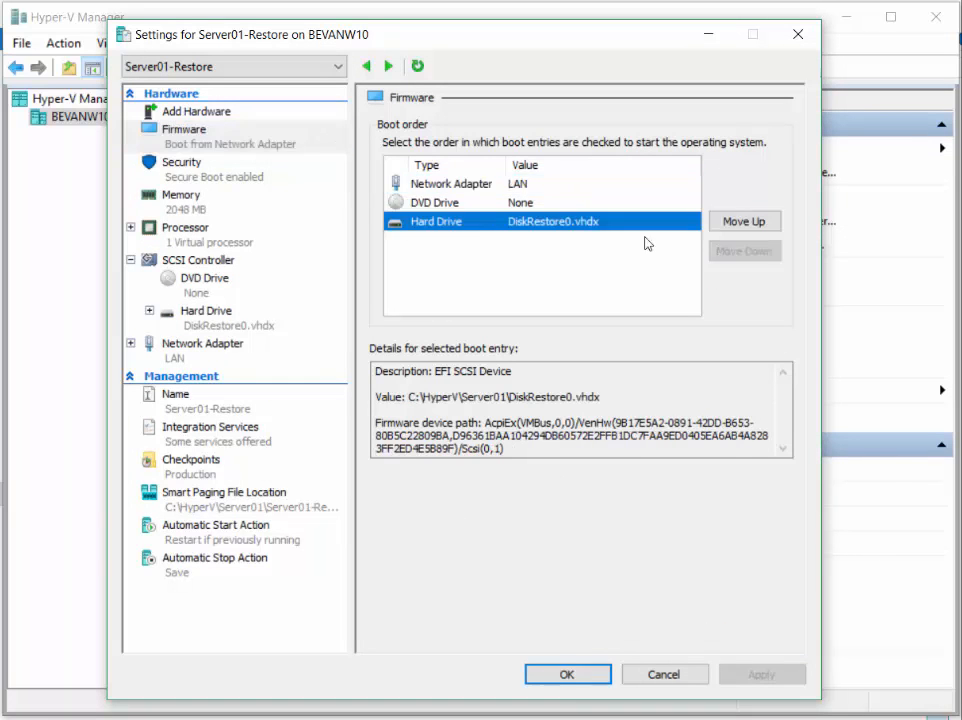
{"action": "left_click", "coordinate": [733, 222]}
{"action": "left_click", "coordinate": [733, 222]}
{"action": "left_click", "coordinate": [473, 205]}
{"action": "left_click", "coordinate": [743, 251]}
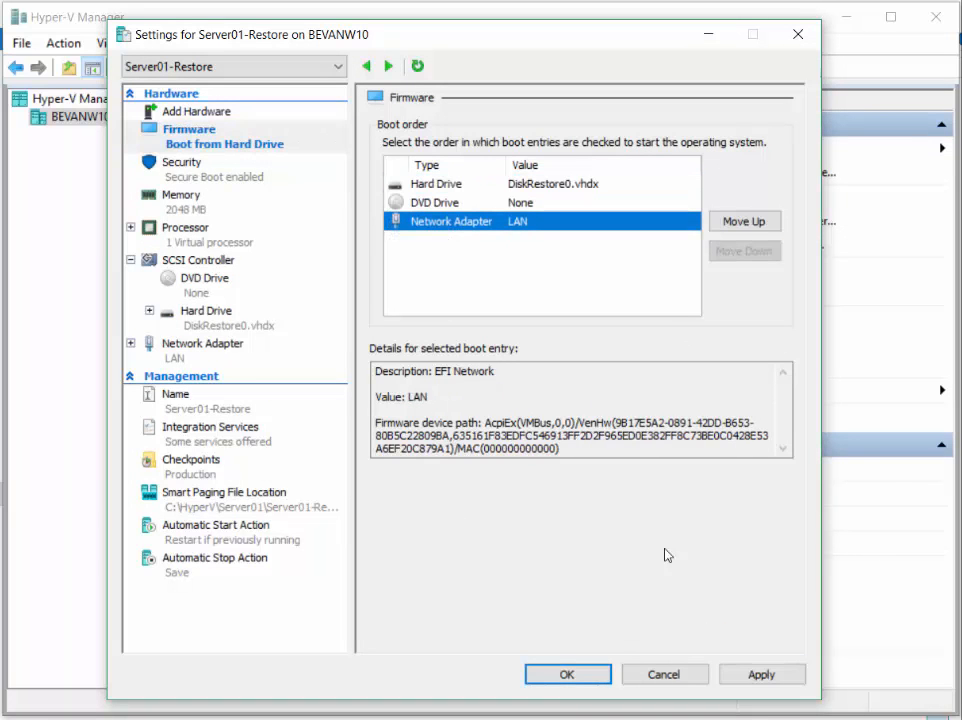
{"action": "left_click", "coordinate": [754, 679]}
{"action": "left_click", "coordinate": [568, 674]}
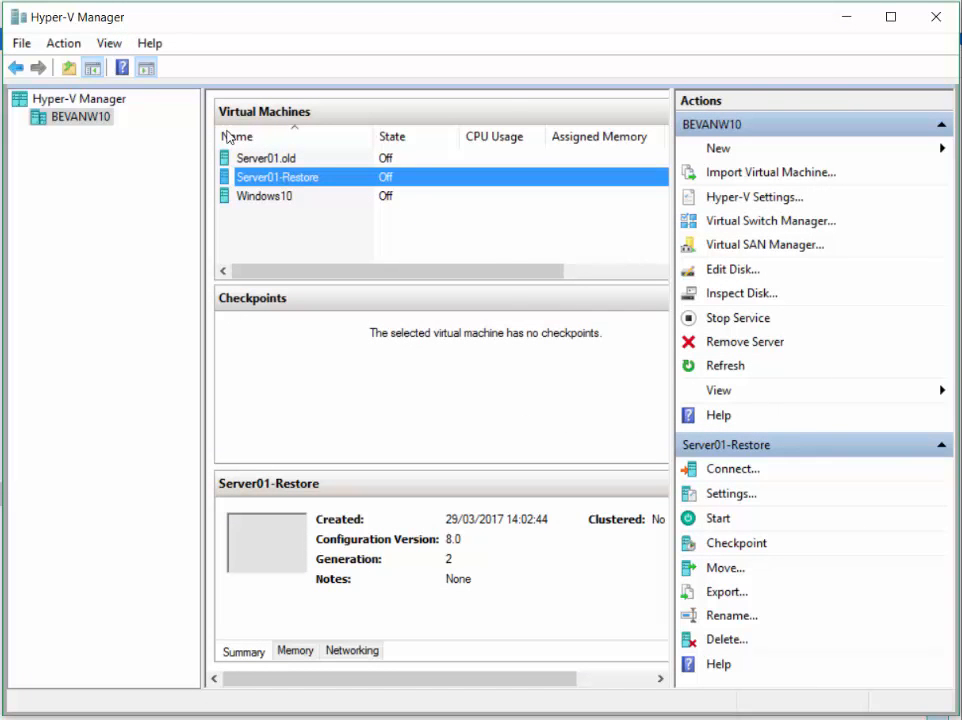
Connect to and start Server01-Restore, and sign in to the restored server as Administrator with the account password
{"action": "double_click", "coordinate": [277, 177]}
{"action": "left_click", "coordinate": [45, 35]}
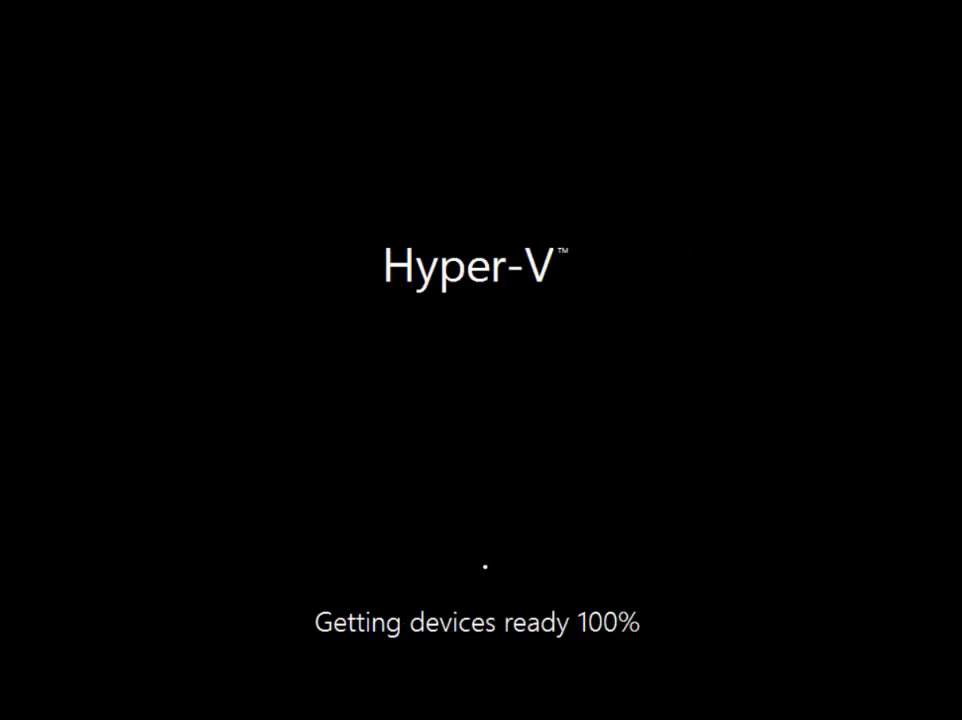
{"action": "key", "text": "ctrl+alt+Delete"}
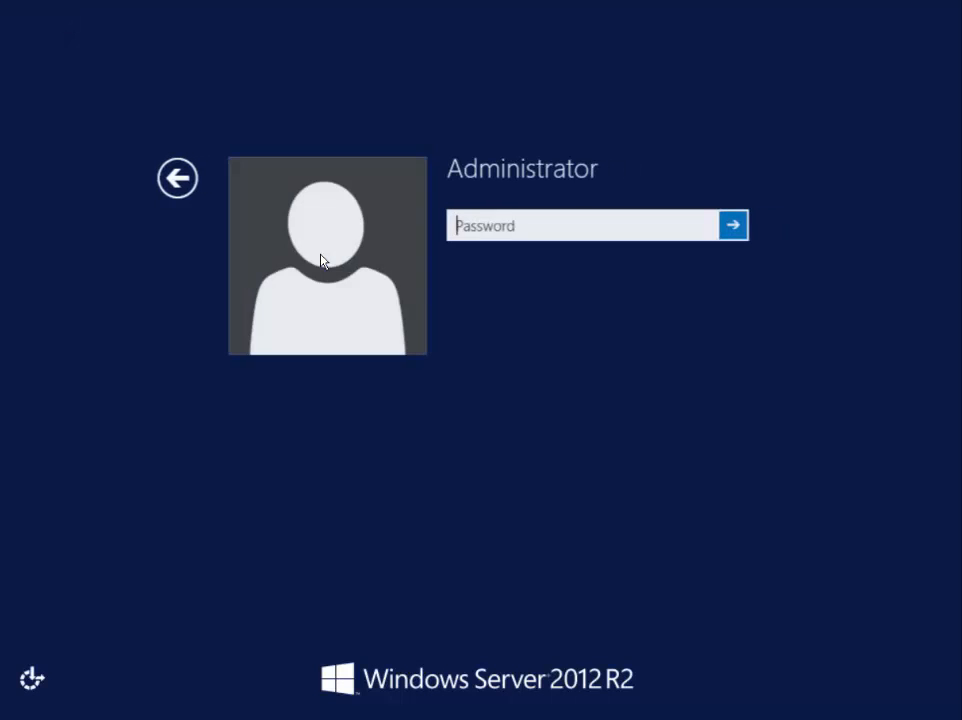
{"action": "type", "text": "•••••••"}
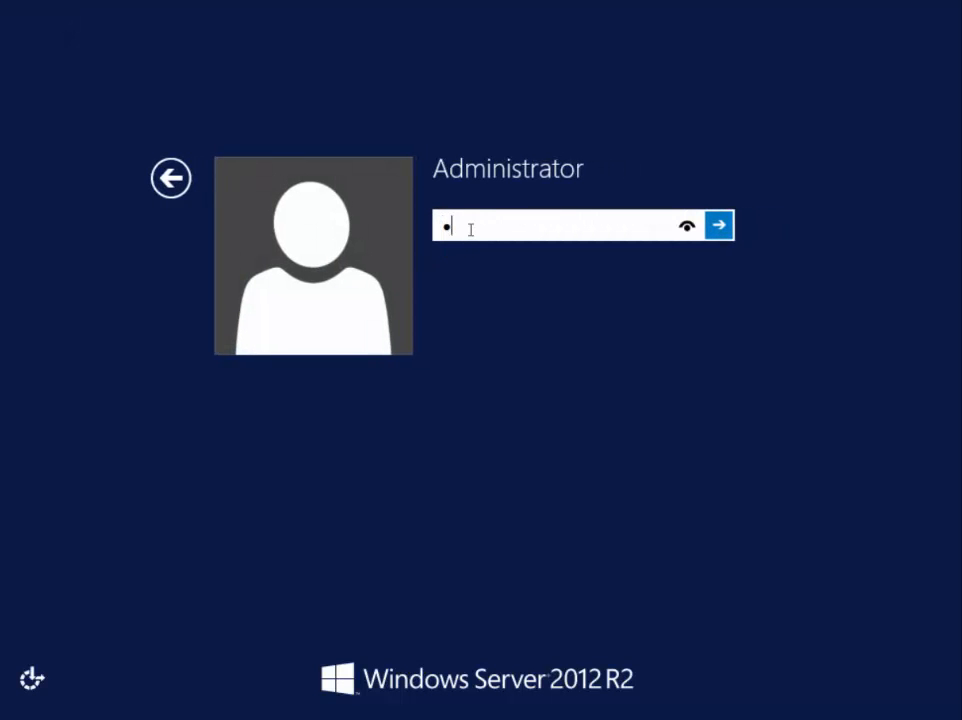
{"action": "key", "text": "Return"}
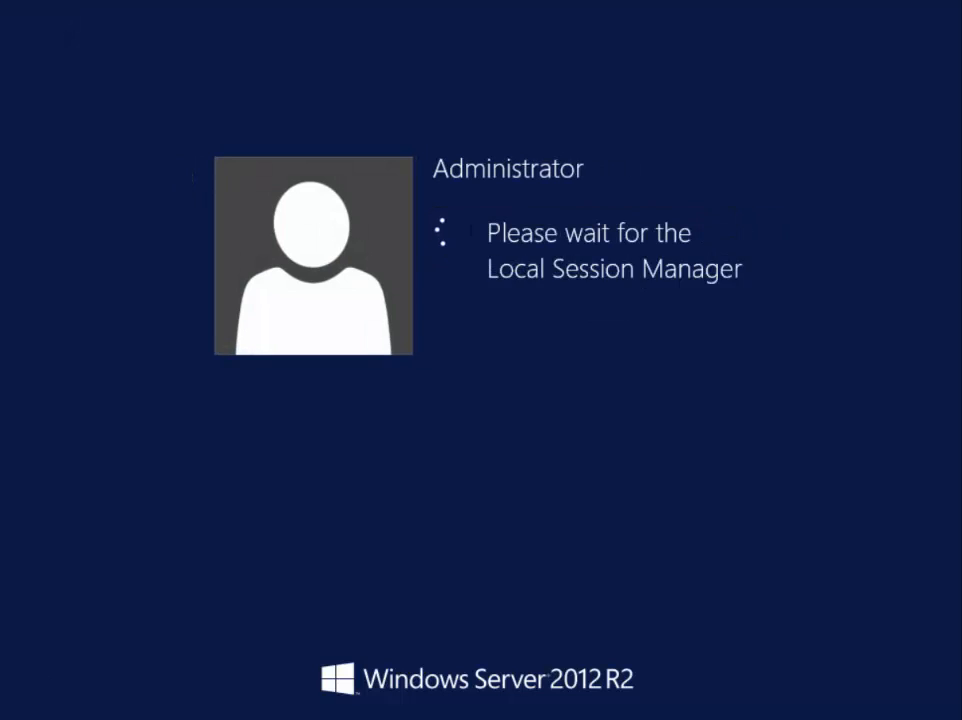